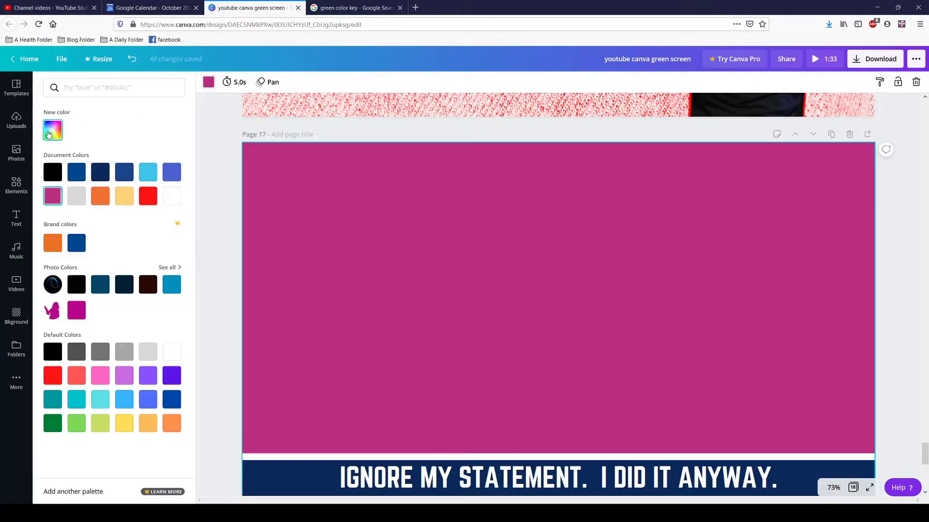
Set page 17's background to a new custom colour, bright green #00FF44
left_click(48, 134)
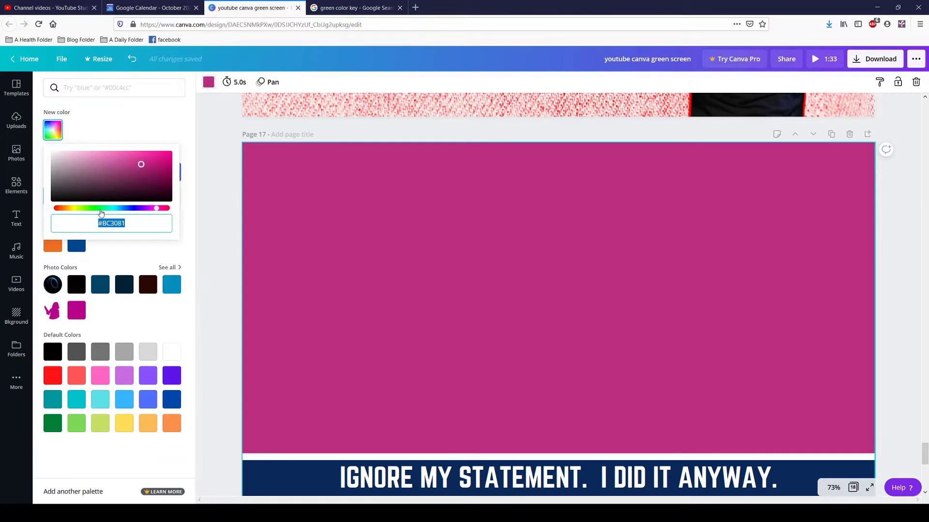
type("#00FF44")
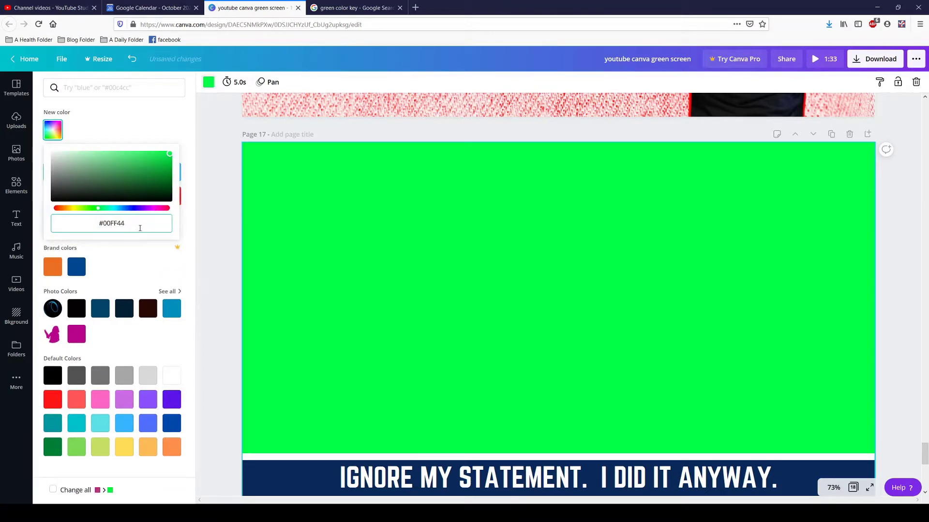
left_click(219, 211)
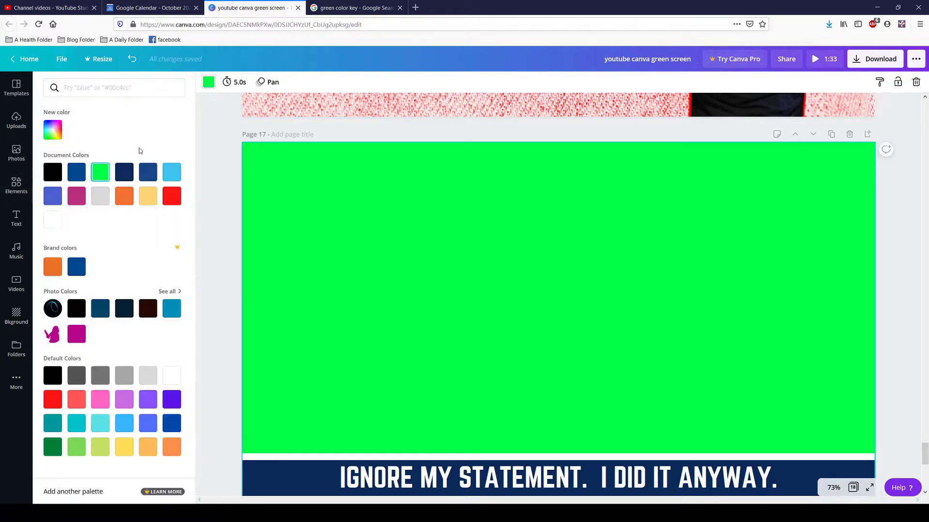
Restore page 17's background to the pink Document Colors swatch
left_click(208, 81)
left_click(73, 203)
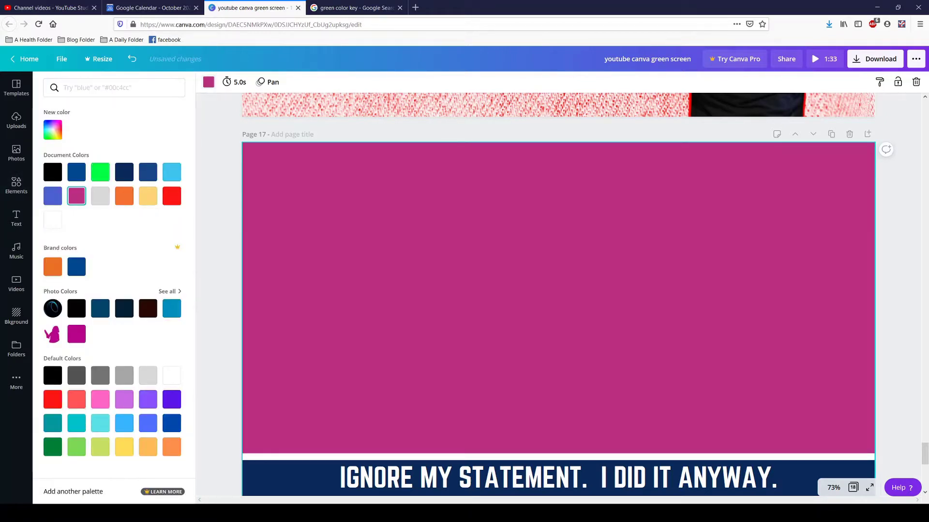
scroll(779, 390, "down", 1)
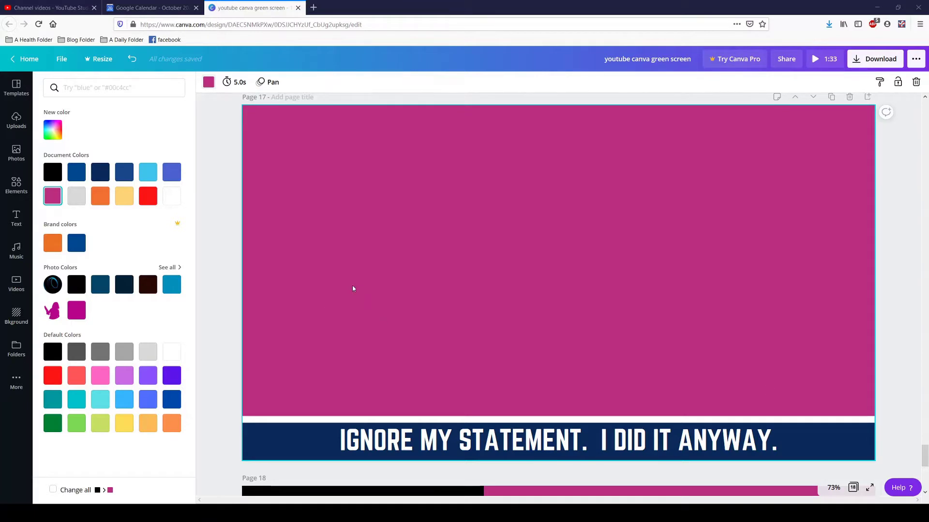
Switch page 17's background to the black swatch under Document Colors
left_click(207, 84)
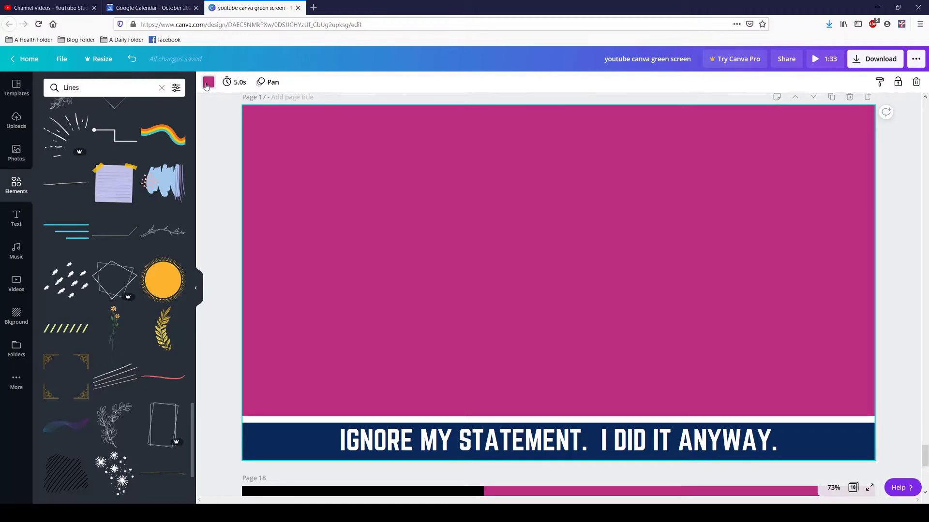
left_click(208, 82)
left_click(52, 172)
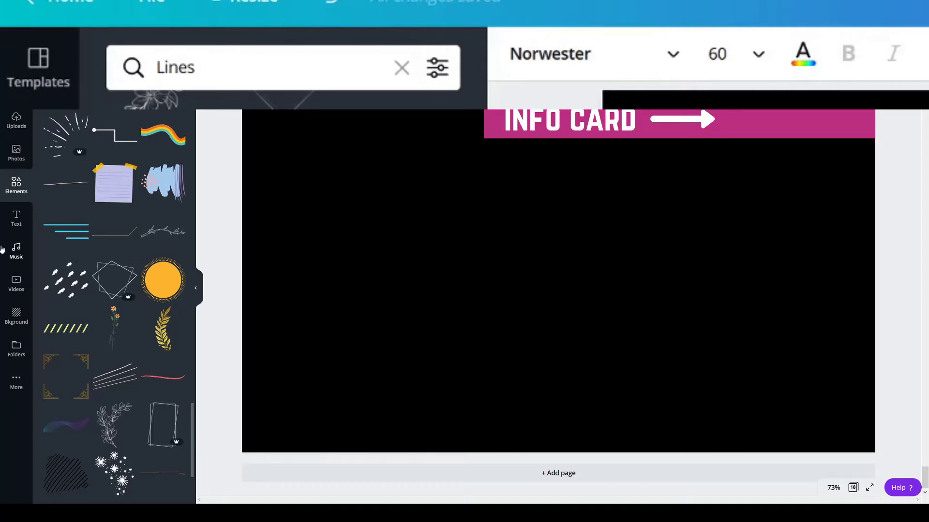
Add a heading text box set to Norwester font at size 60
left_click(17, 220)
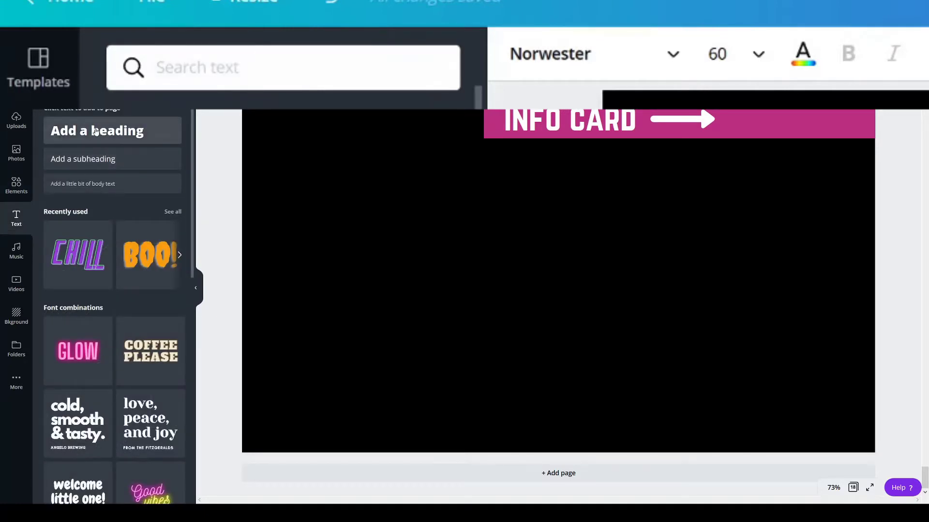
left_click(96, 132)
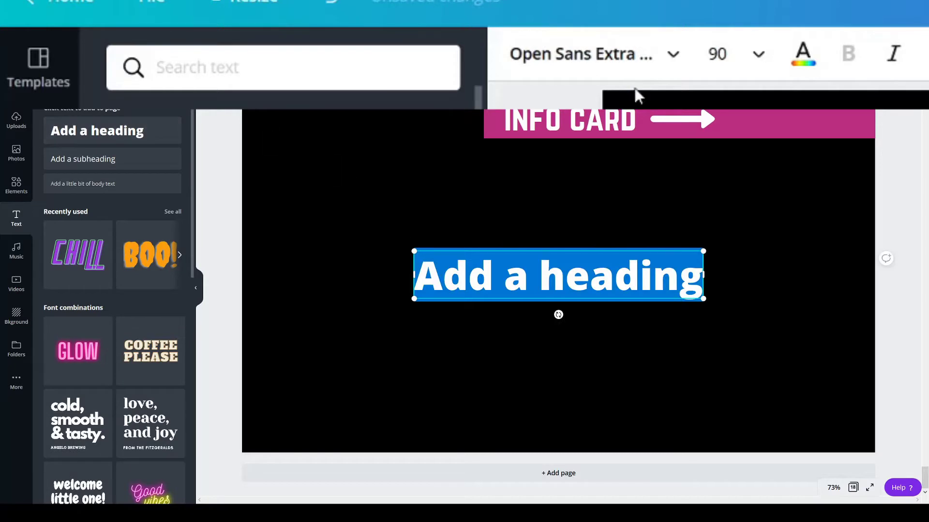
left_click(648, 61)
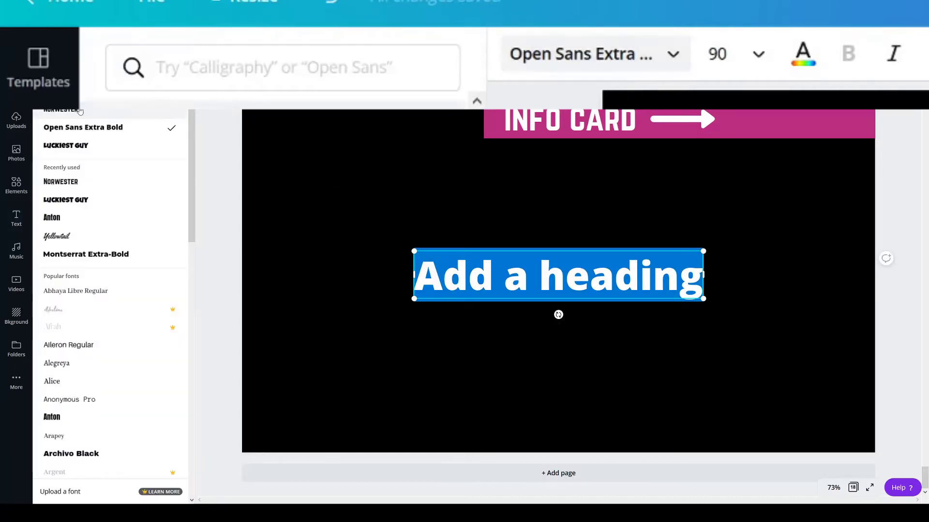
left_click(78, 112)
left_click(727, 55)
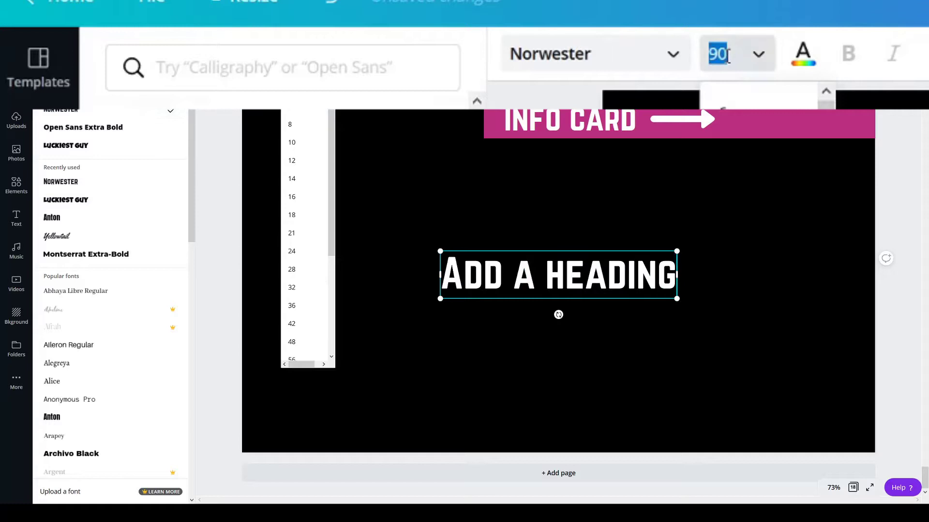
type("60")
key("Return")
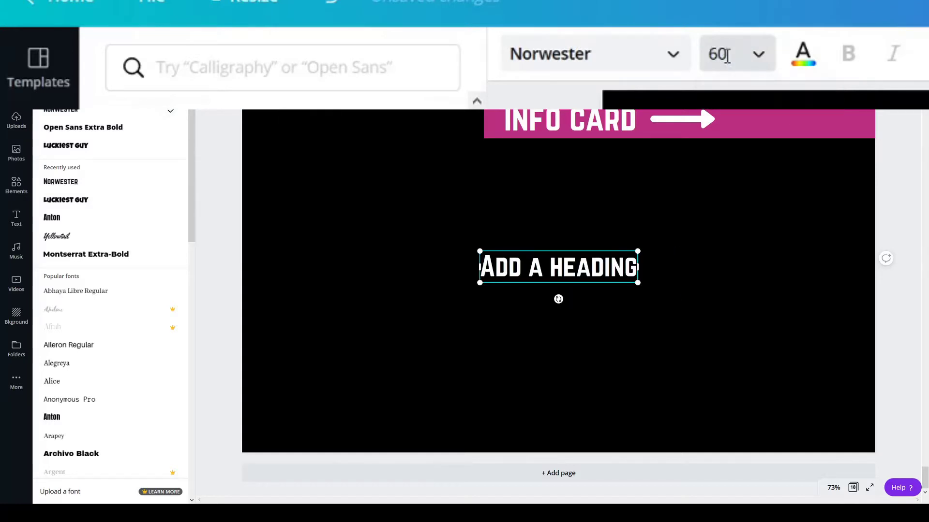
Replace the heading's text with 'HELP ME WITH FONTS'
double_click(520, 252)
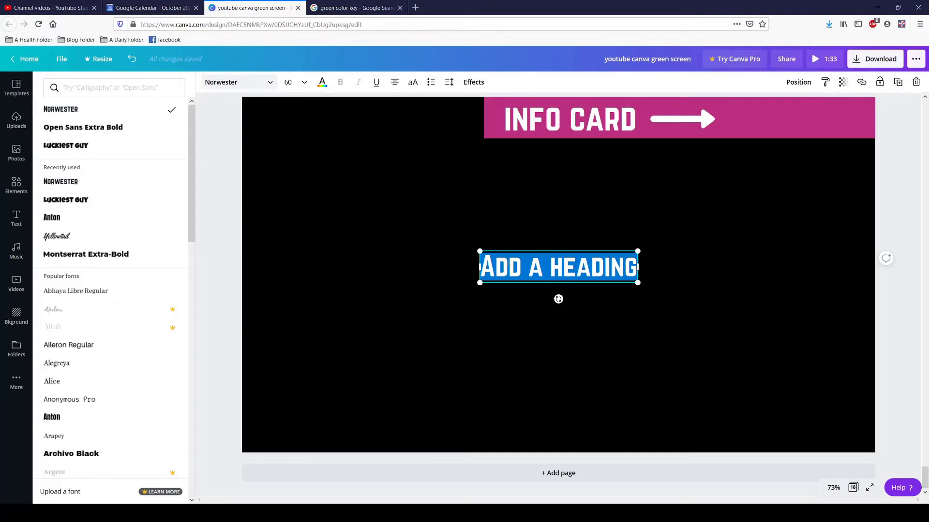
type("HELP ME WITH F")
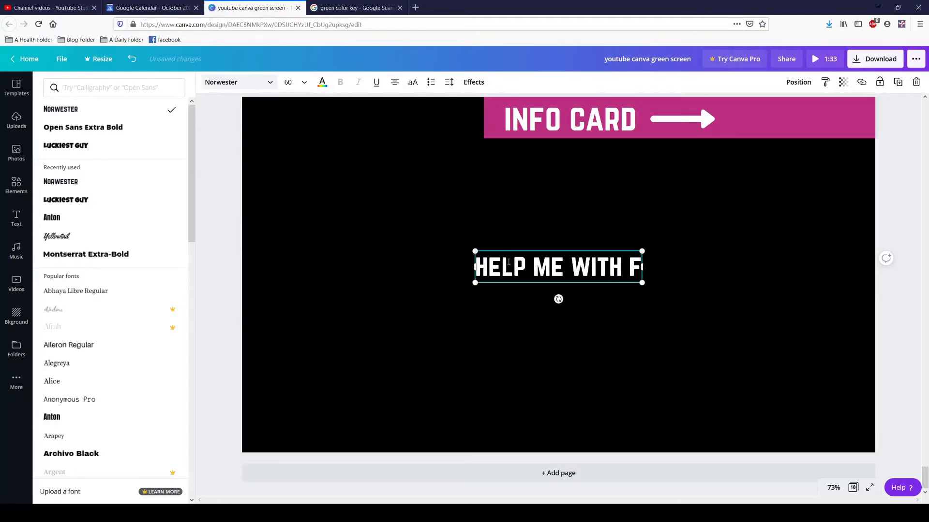
type("E")
key("BackSpace")
key("BackSpace")
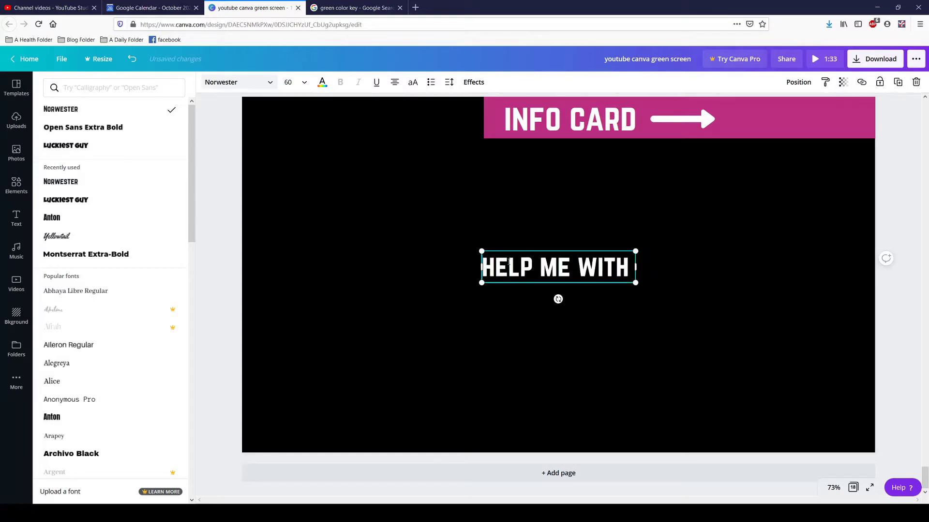
type("FONTS")
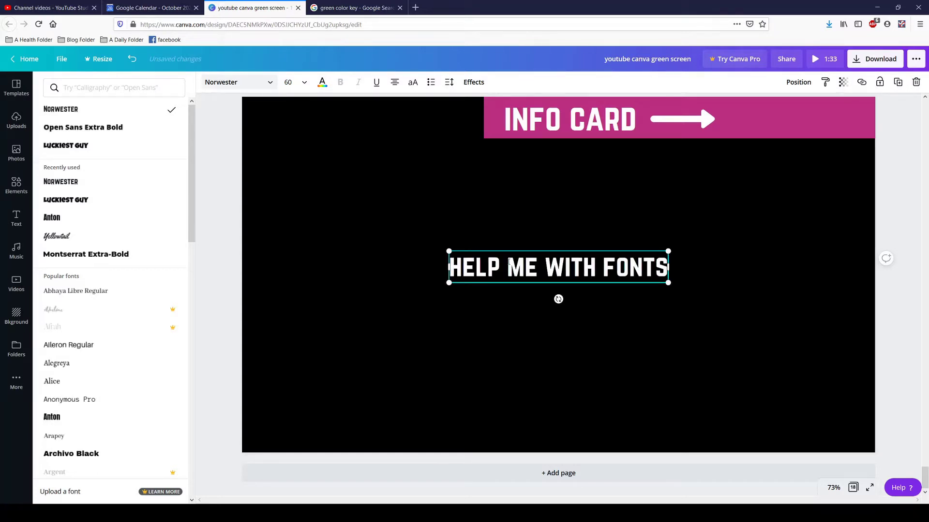
triple_click(544, 277)
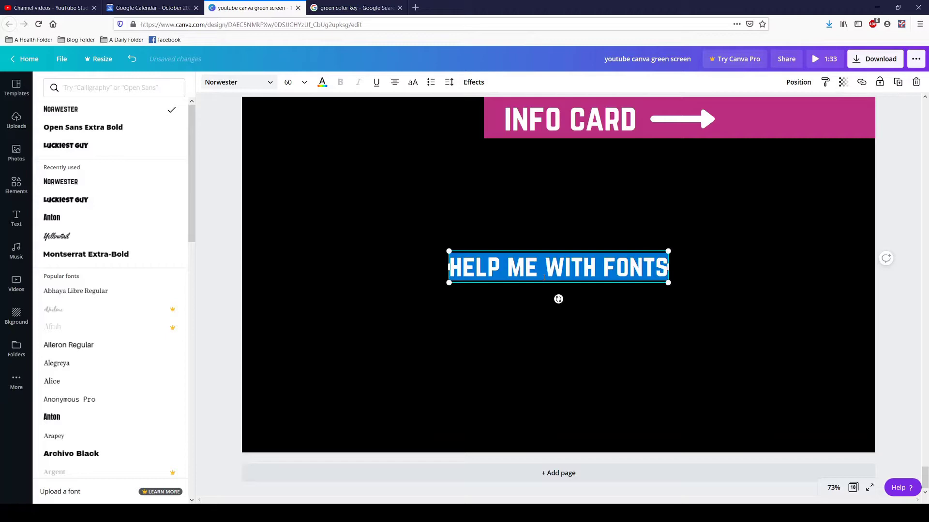
Apply a pink Splice text effect to the heading with thickness 92 and offset 0
left_click(474, 82)
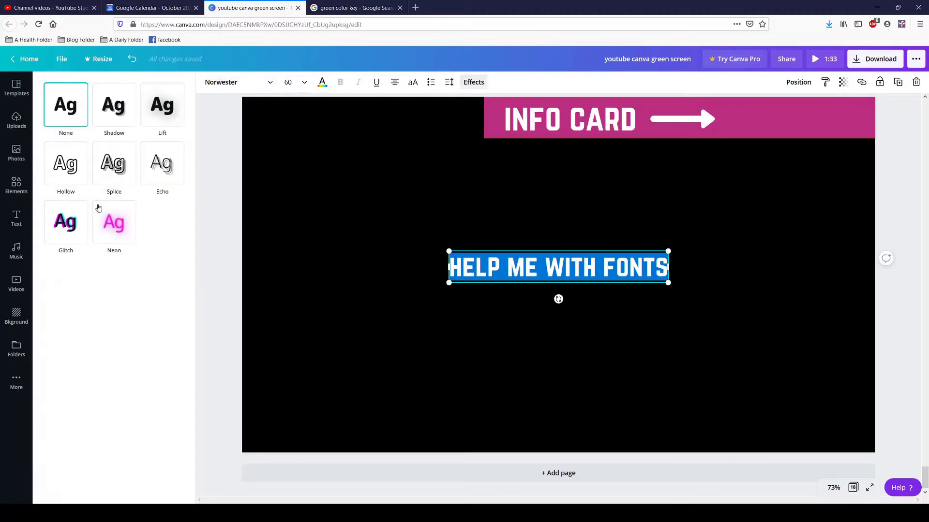
left_click(121, 176)
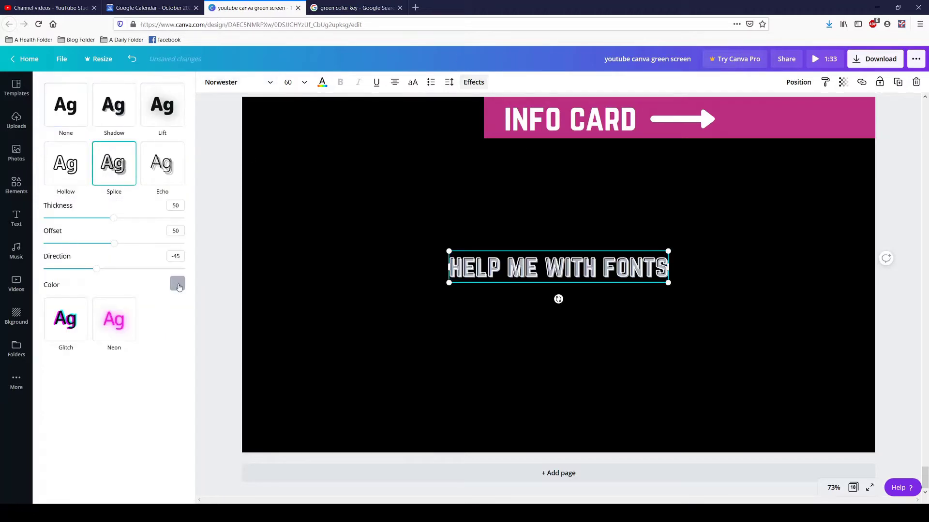
left_click(177, 283)
left_click(58, 382)
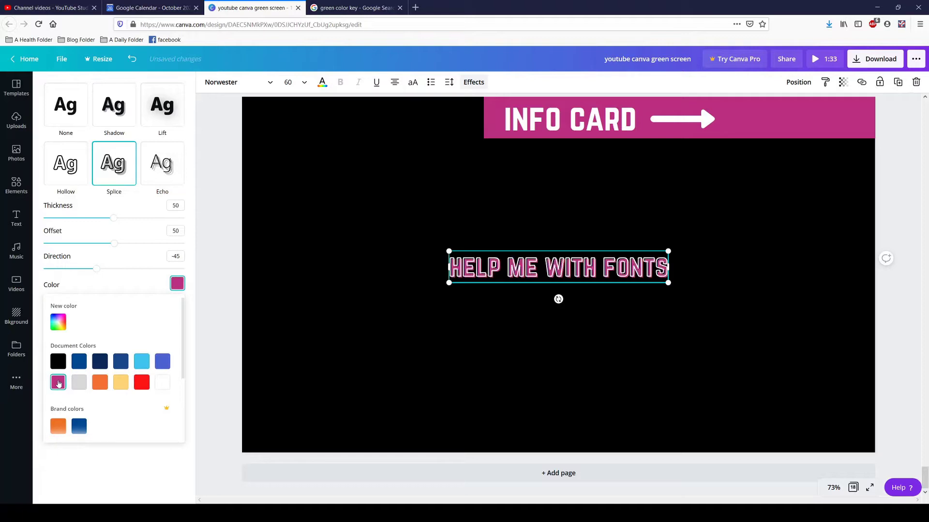
left_click_drag(113, 218, 173, 218)
left_click_drag(114, 244, 26, 256)
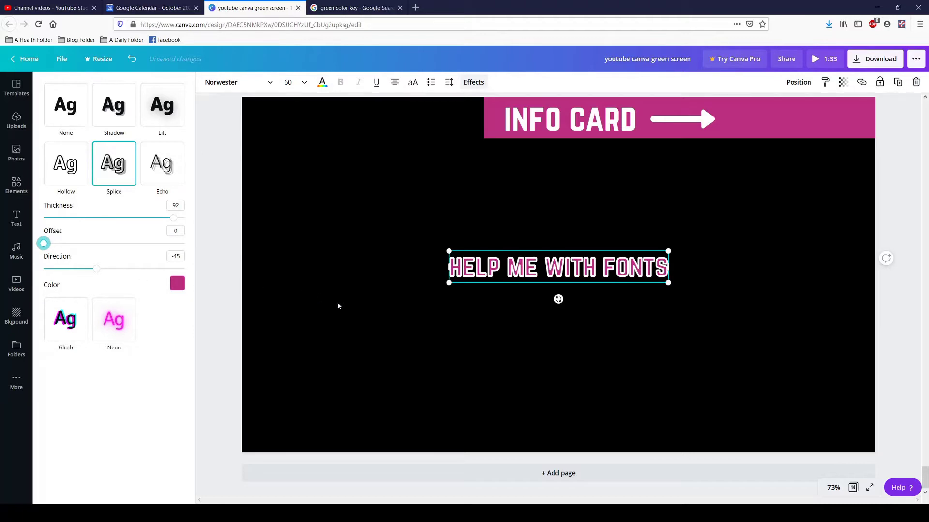
left_click(474, 283)
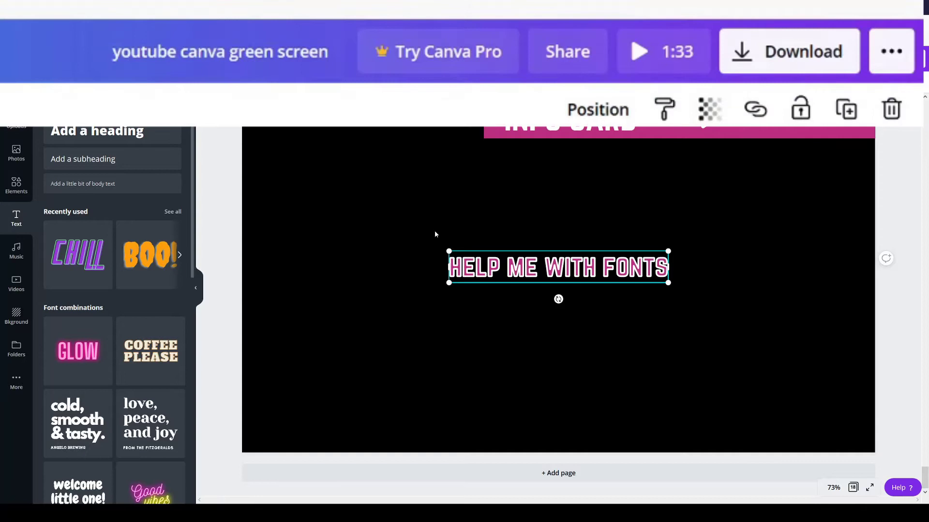
Duplicate the heading below the original and retype it as 'TYPING AGAIN HELP WITH FONTS'
left_click(846, 110)
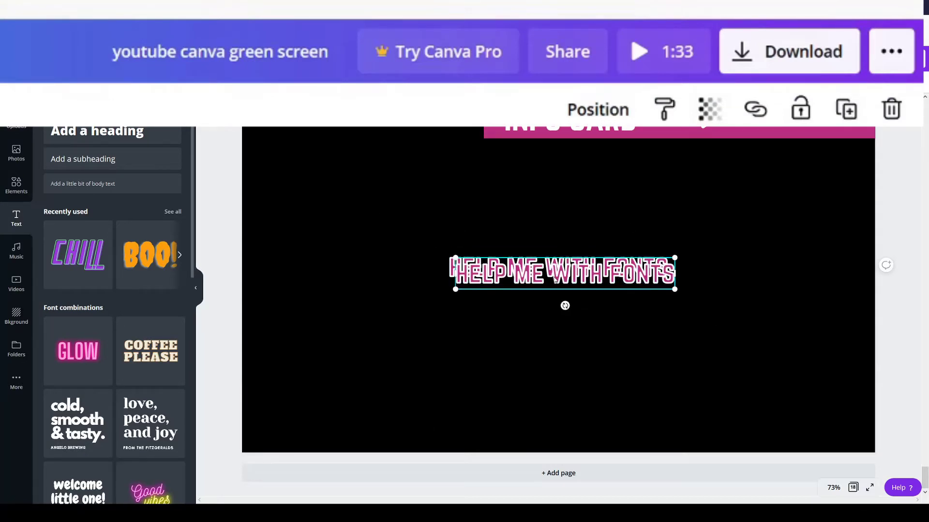
left_click_drag(545, 270, 545, 307)
double_click(556, 308)
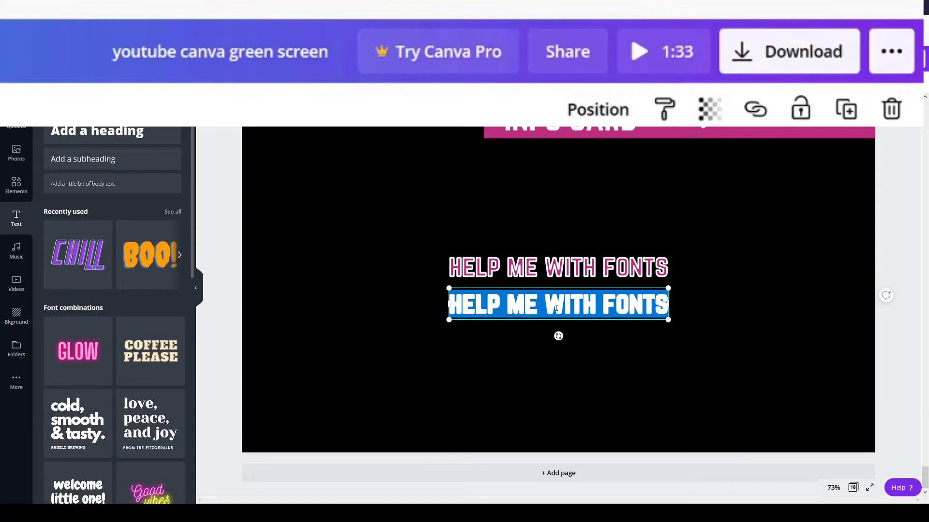
type("TYPING")
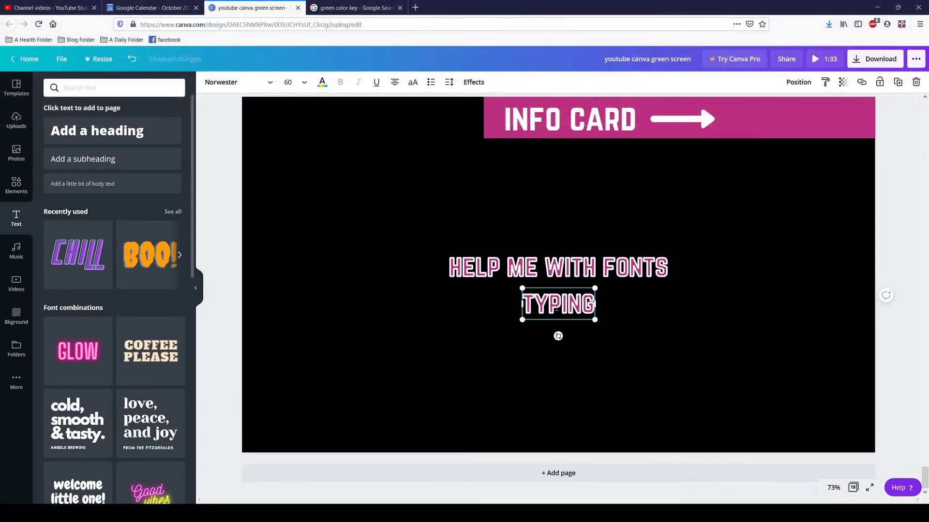
type(" AGAIN HELP WITH FO")
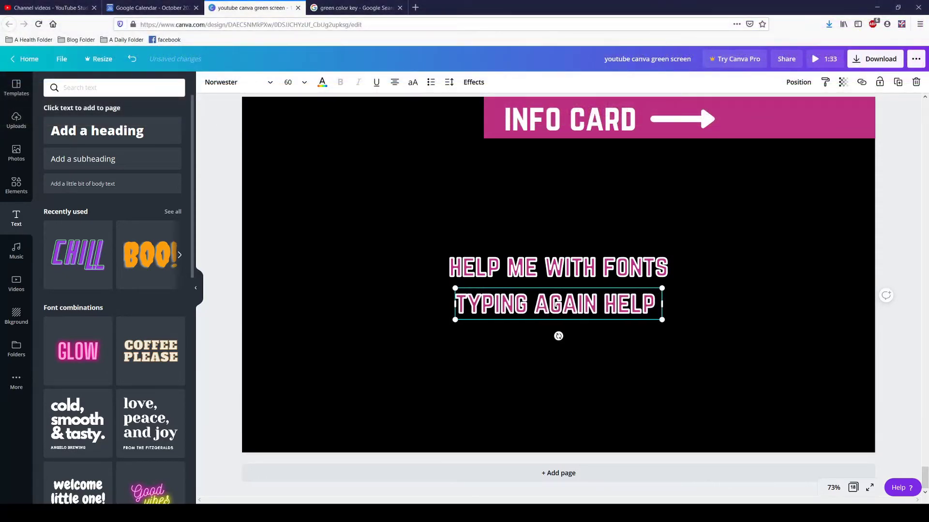
type("NTS")
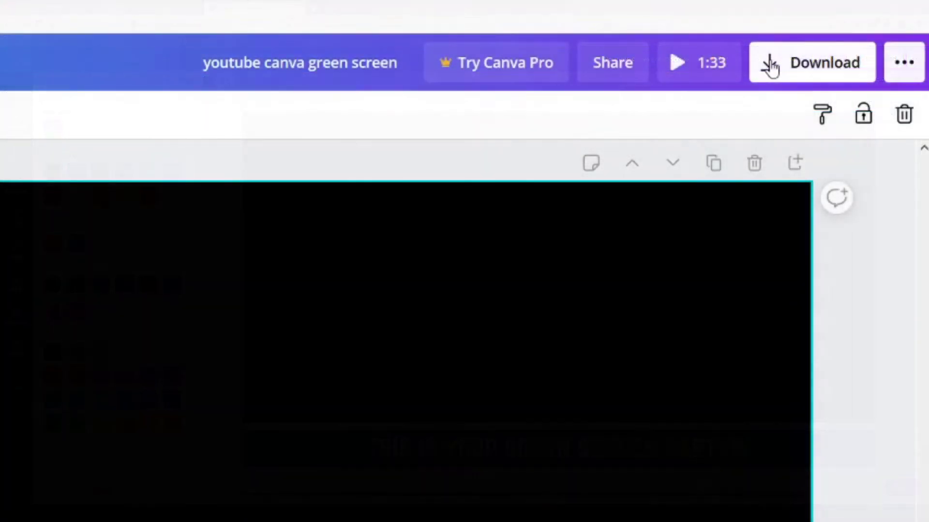
Download page 17 alone as a PNG and dismiss the success message
left_click(769, 70)
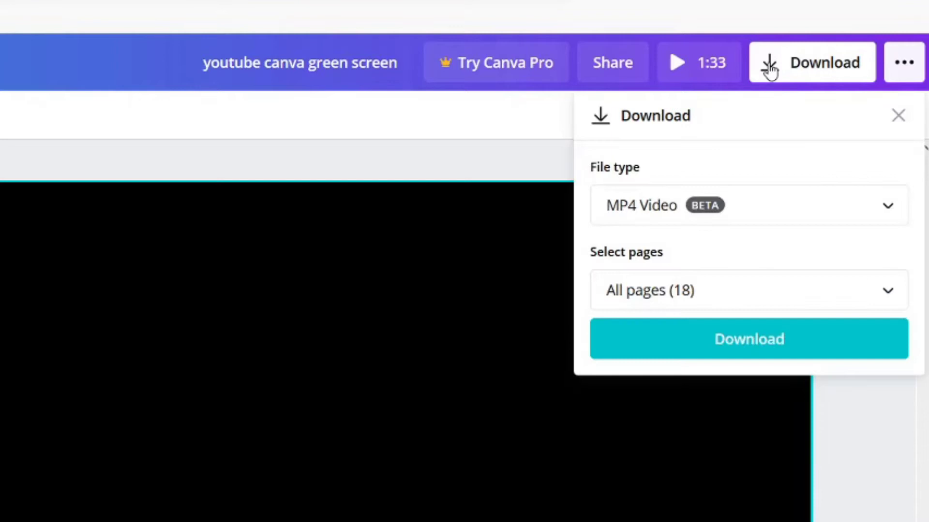
left_click(626, 205)
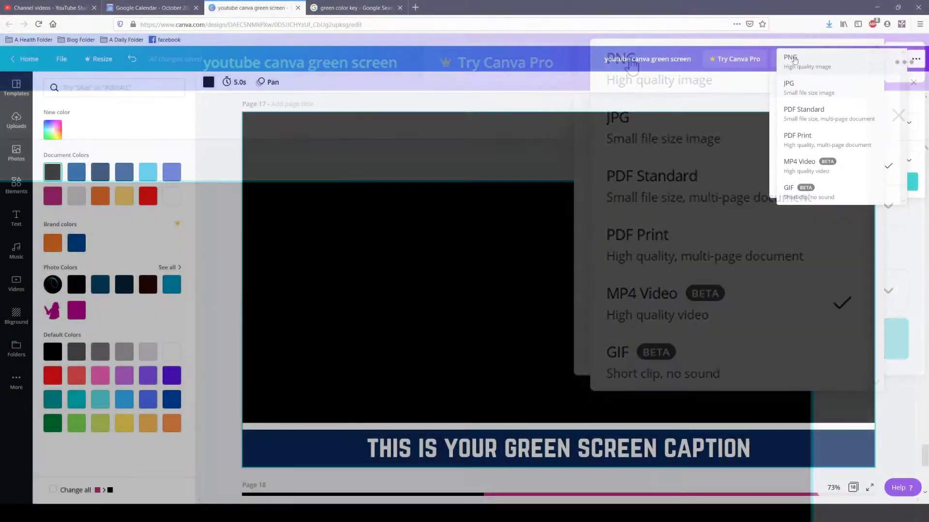
left_click(630, 73)
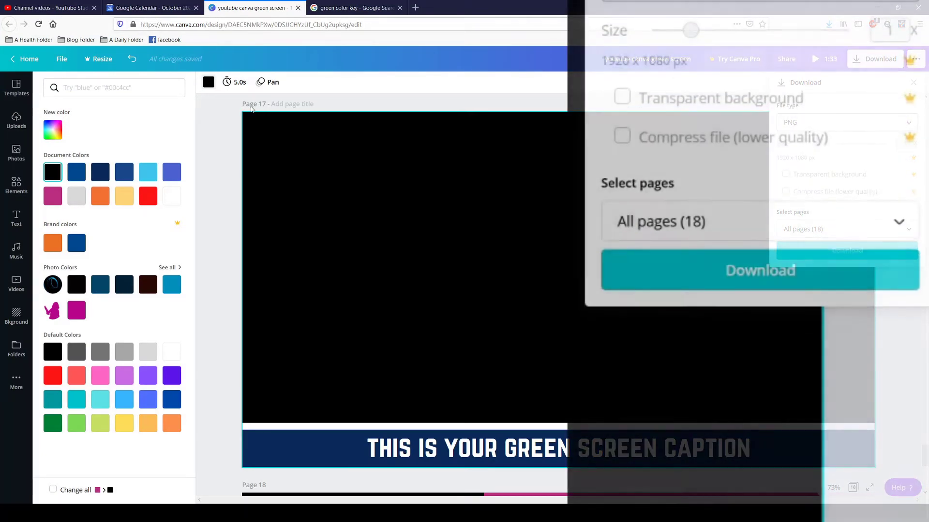
left_click(686, 214)
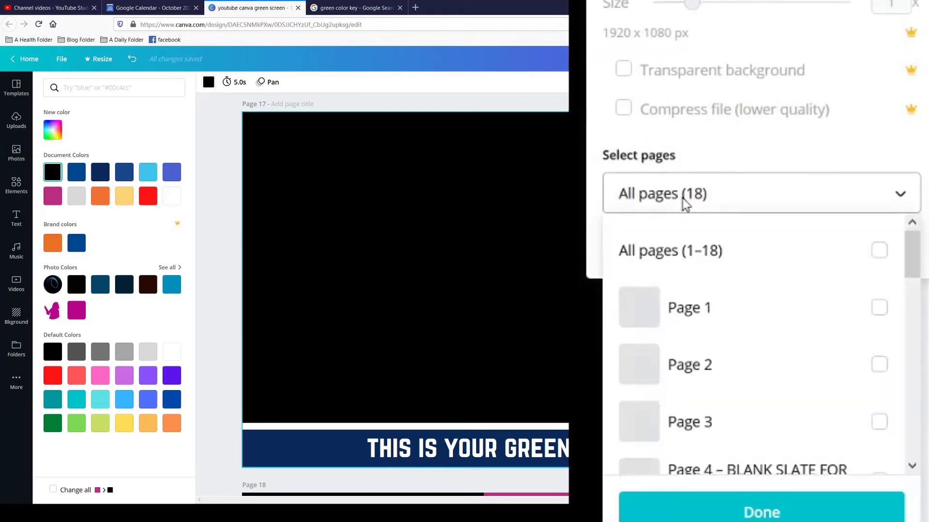
scroll(723, 396, "down", 4)
scroll(728, 393, "down", 6)
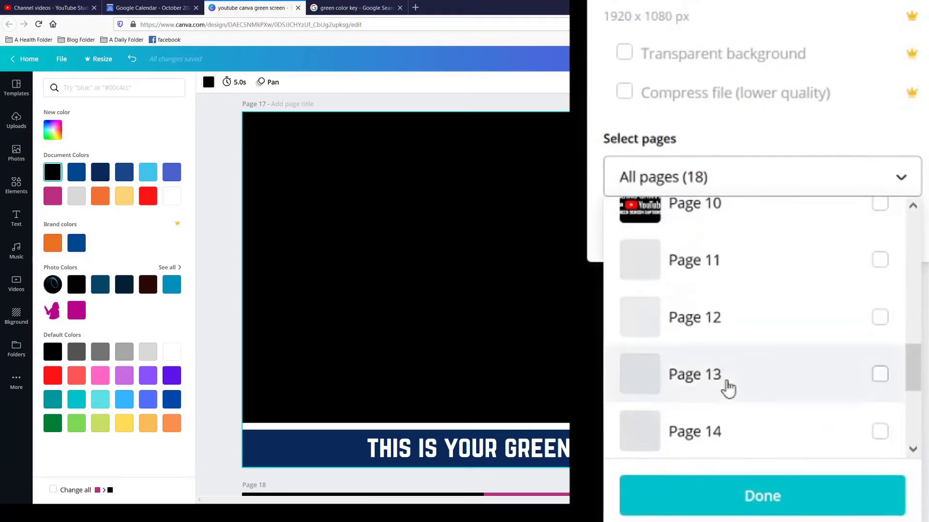
scroll(817, 377, "down", 2)
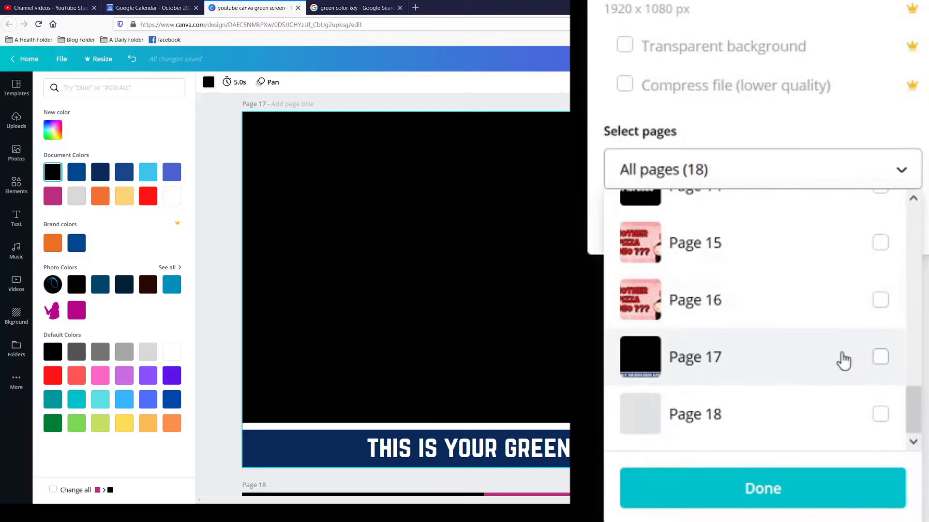
left_click(866, 358)
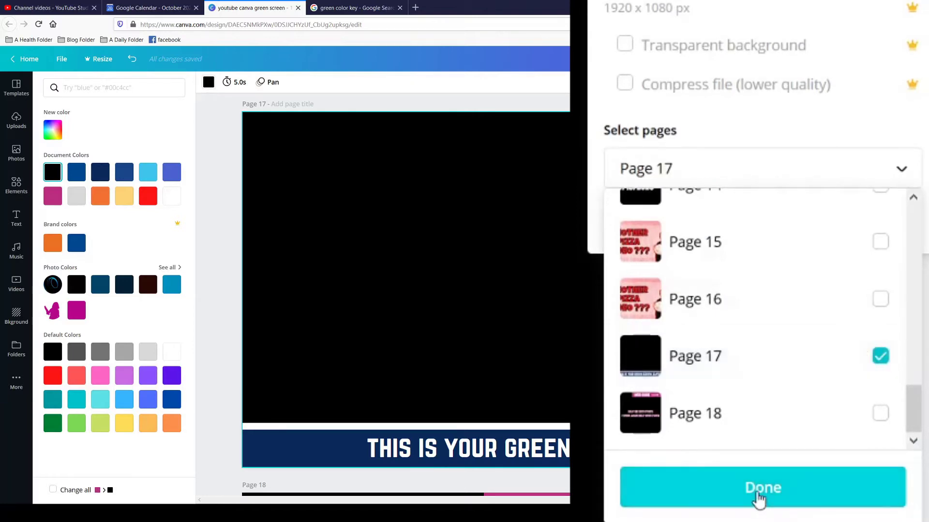
left_click(758, 501)
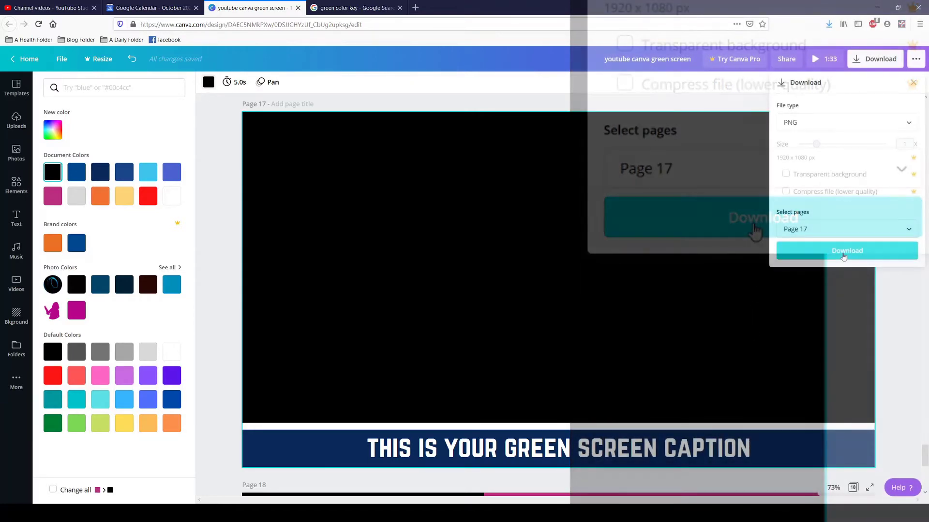
left_click(843, 252)
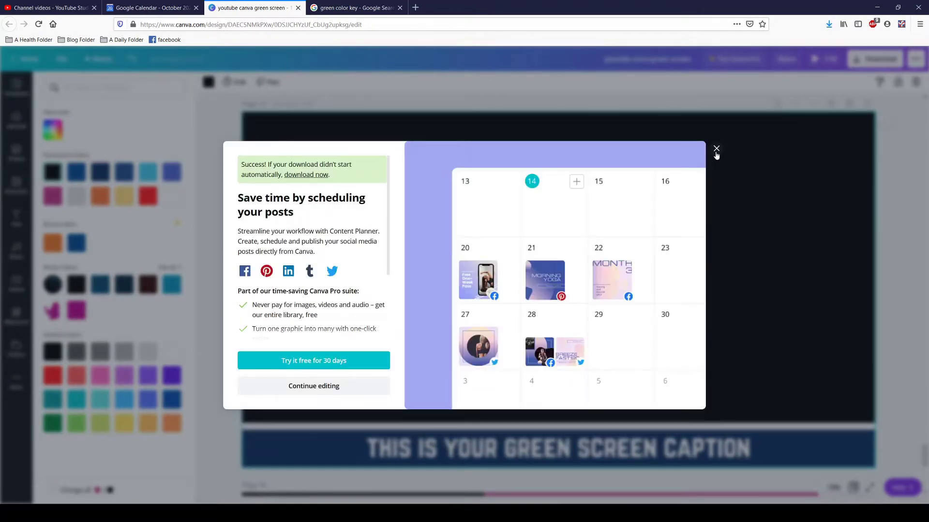
left_click(715, 149)
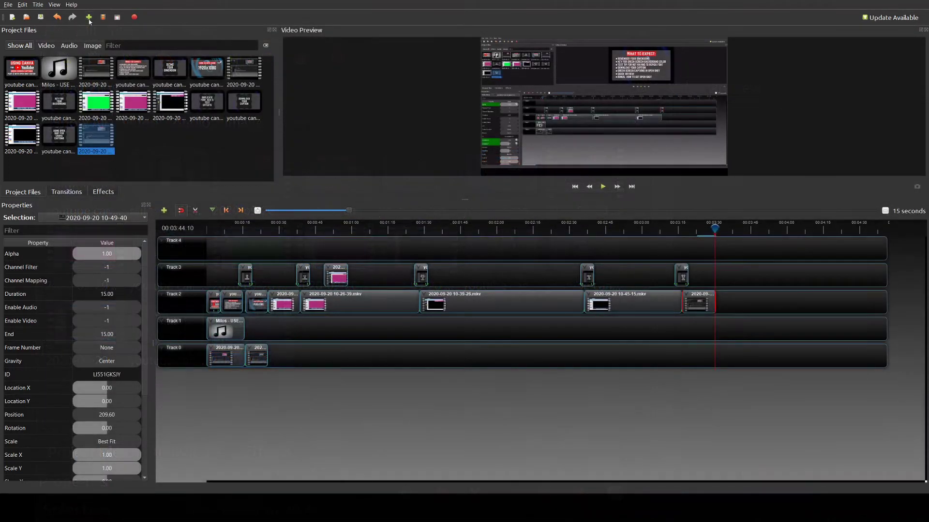
Import 'youtube canva green screen(34)' from Downloads into Project Files and select it
left_click(235, 58)
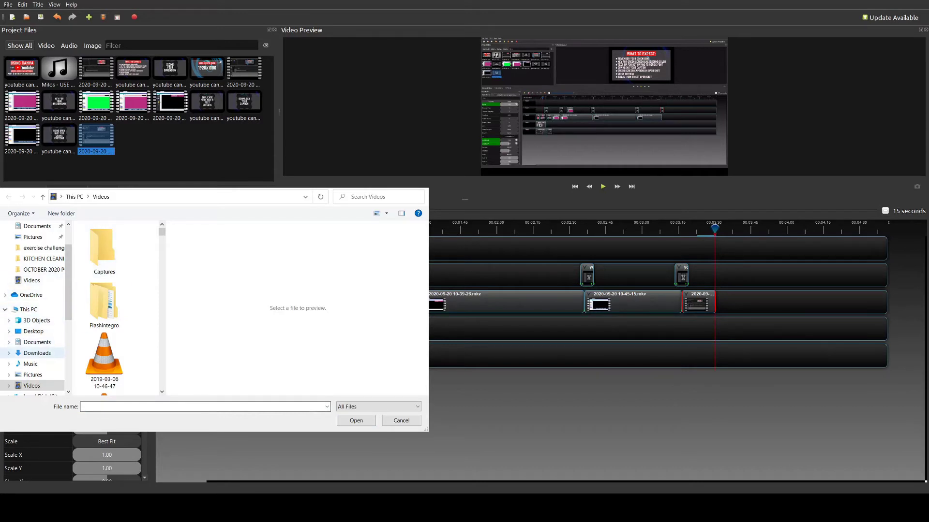
left_click(35, 356)
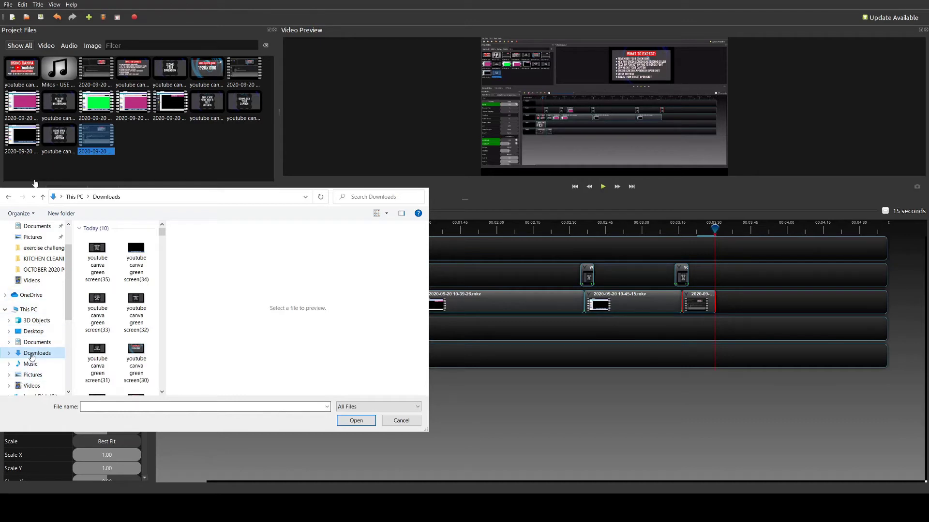
left_click(142, 257)
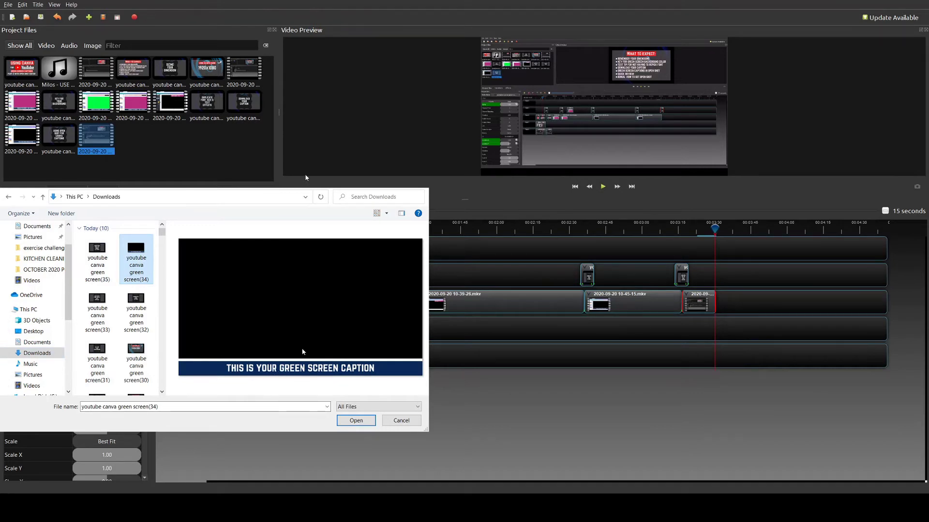
left_click(364, 421)
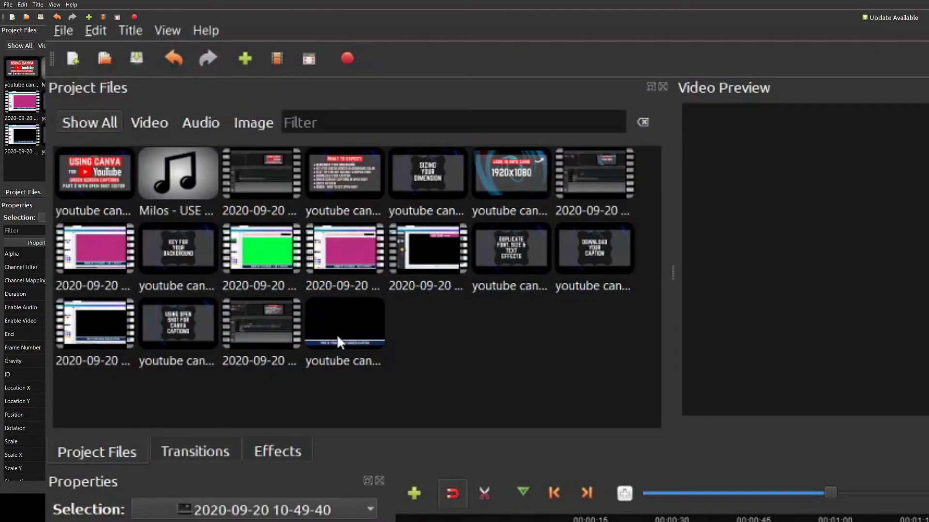
left_click(130, 142)
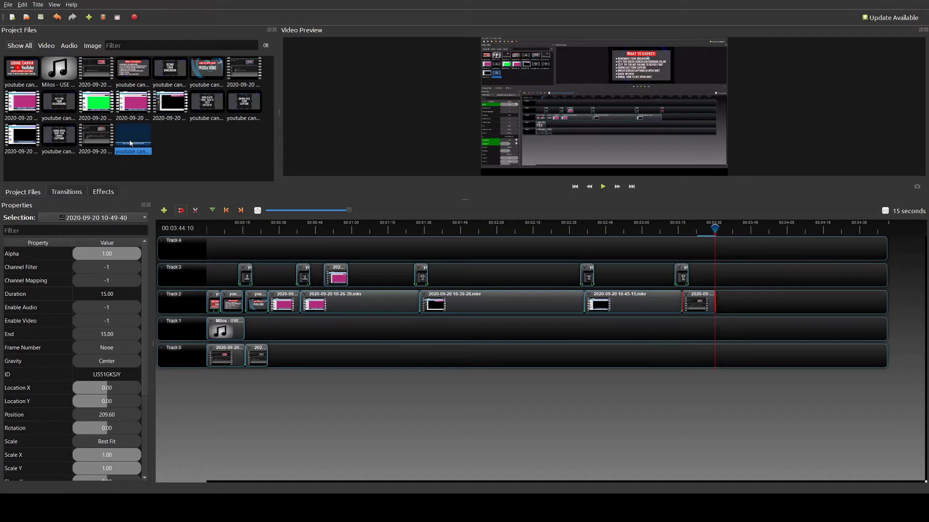
Drag the caption image onto Track 3 at 224.30, after the last screen recording
left_click_drag(131, 144, 766, 281)
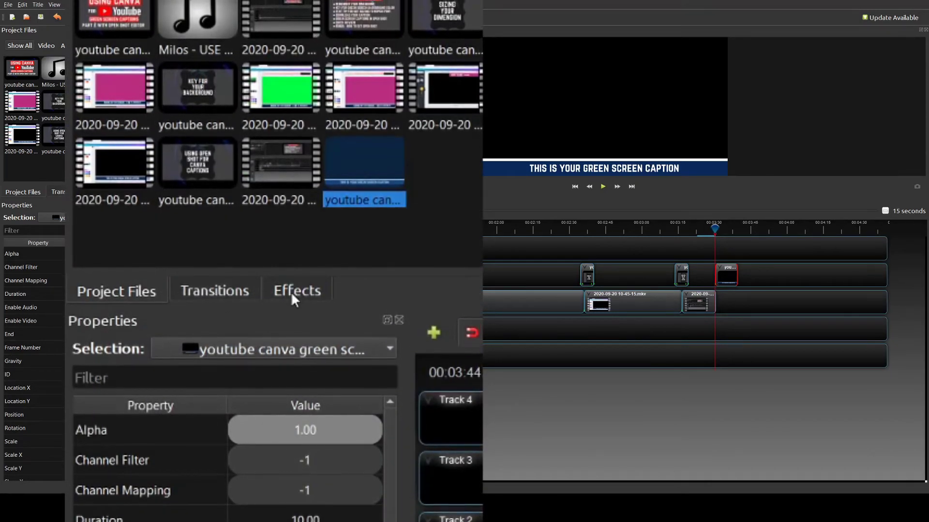
Apply Chroma Key (Greenscreen) to the Track 3 caption clip and nudge the clip's position
left_click(291, 292)
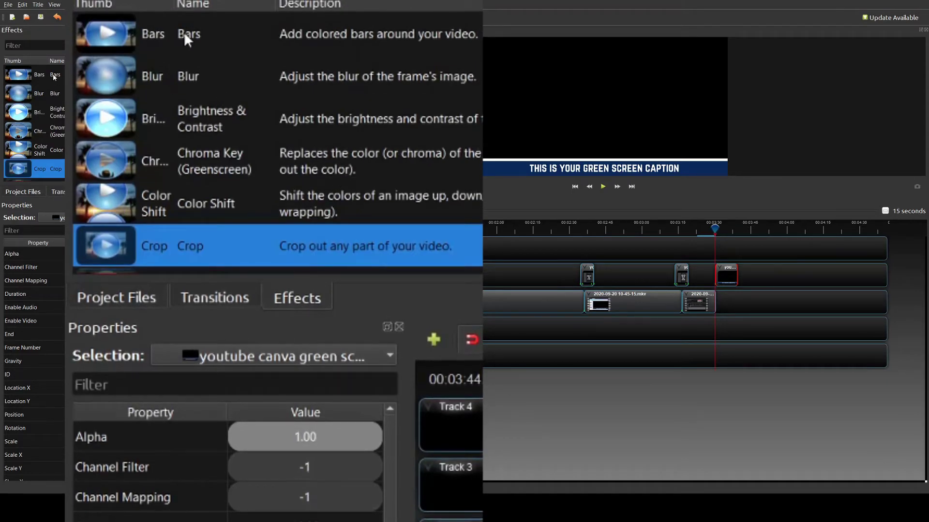
left_click(213, 161)
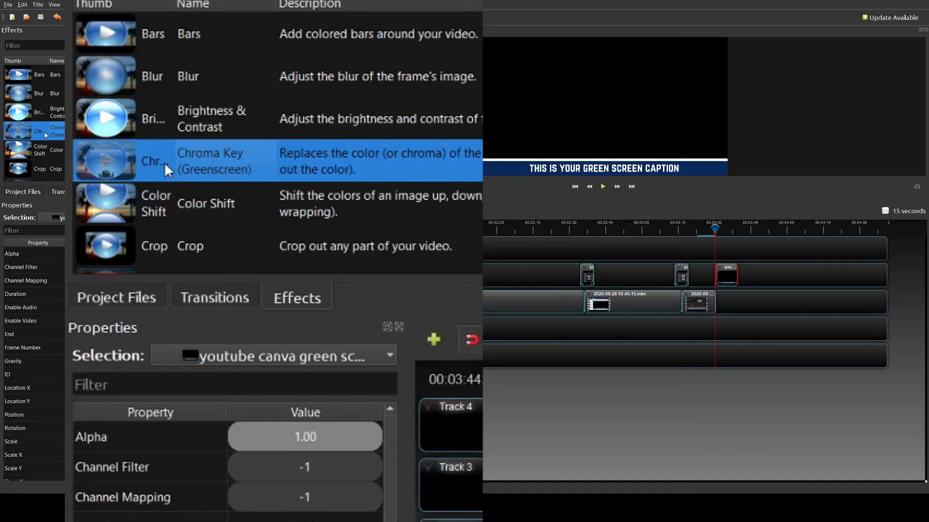
left_click_drag(164, 161, 724, 277)
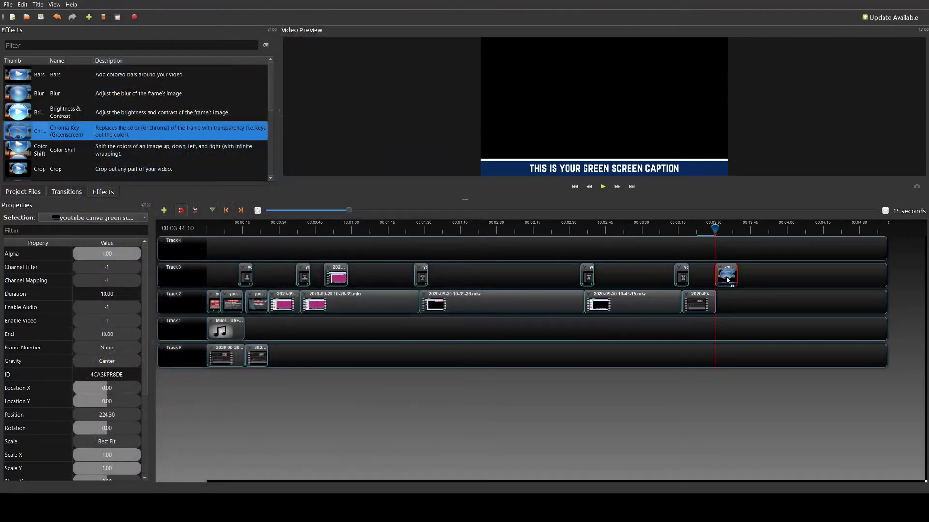
left_click_drag(727, 279, 726, 280)
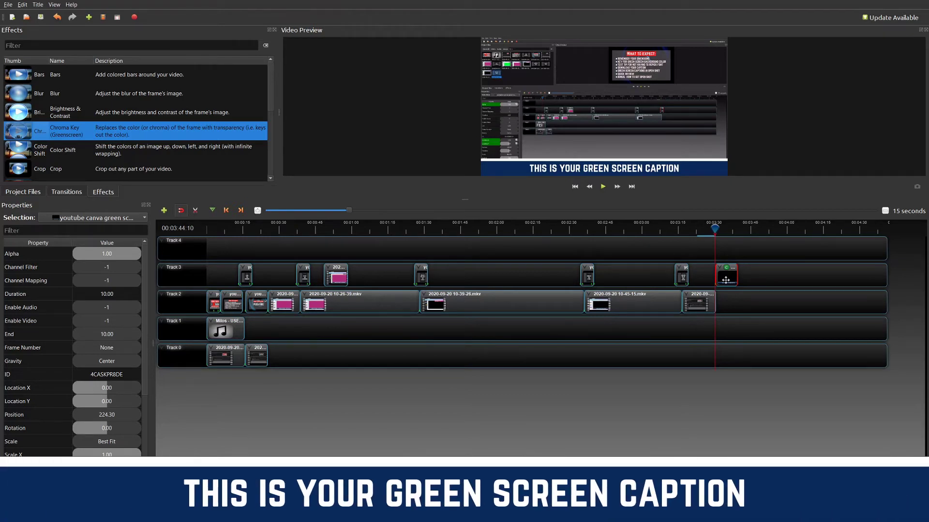
left_click_drag(726, 279, 714, 274)
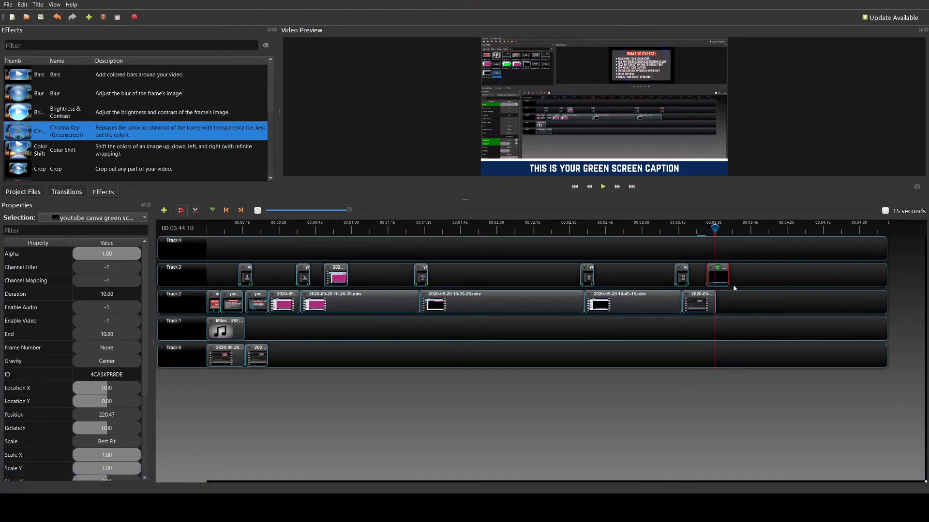
left_click_drag(722, 279, 730, 279)
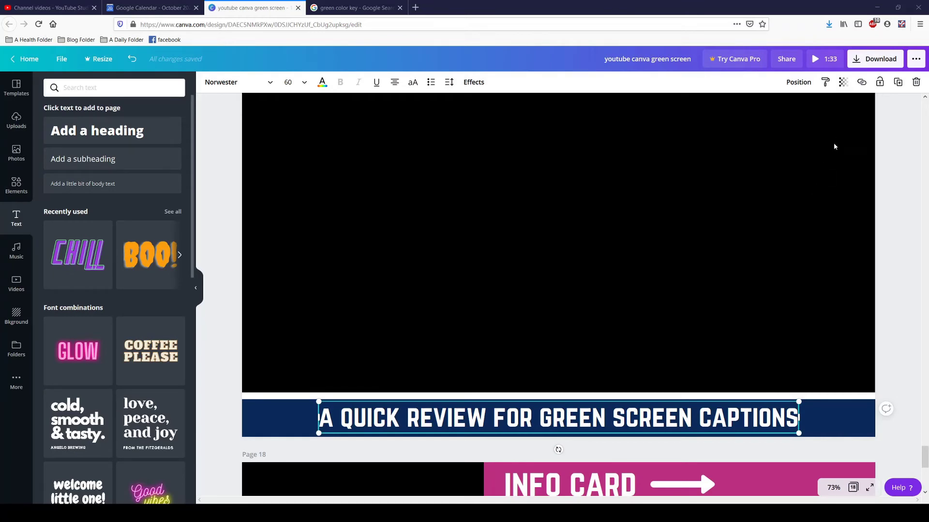
Download only page 17 with the 'A QUICK REVIEW FOR GREEN SCREEN CAPTIONS' banner as PNG
left_click(866, 60)
left_click(805, 126)
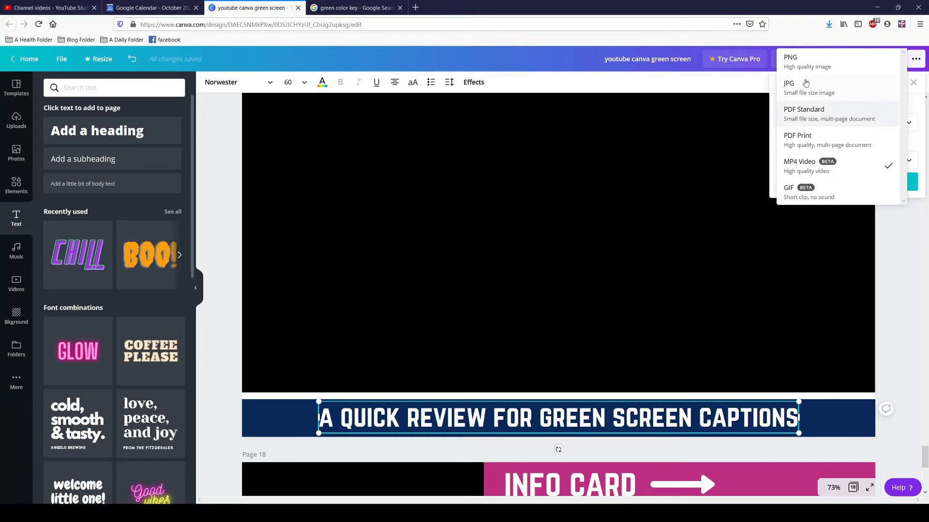
left_click(802, 63)
left_click(804, 230)
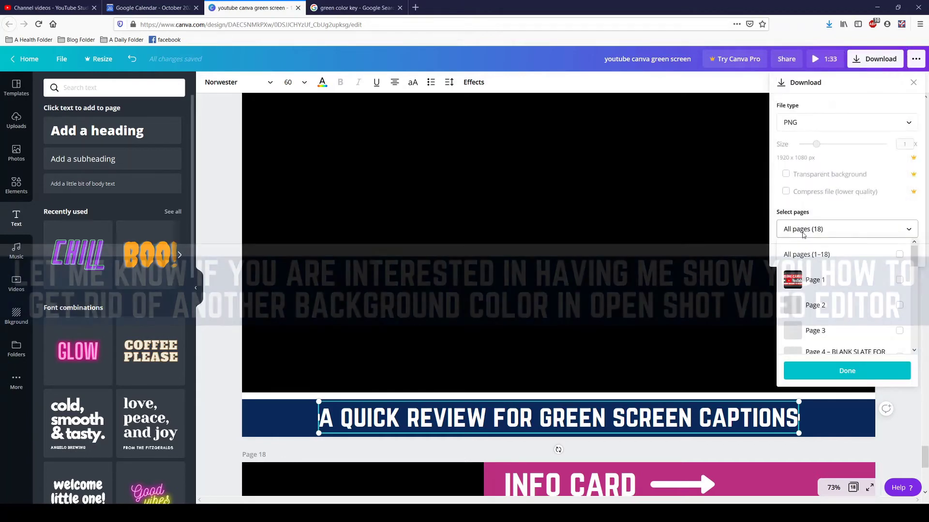
scroll(826, 326, "down", 5)
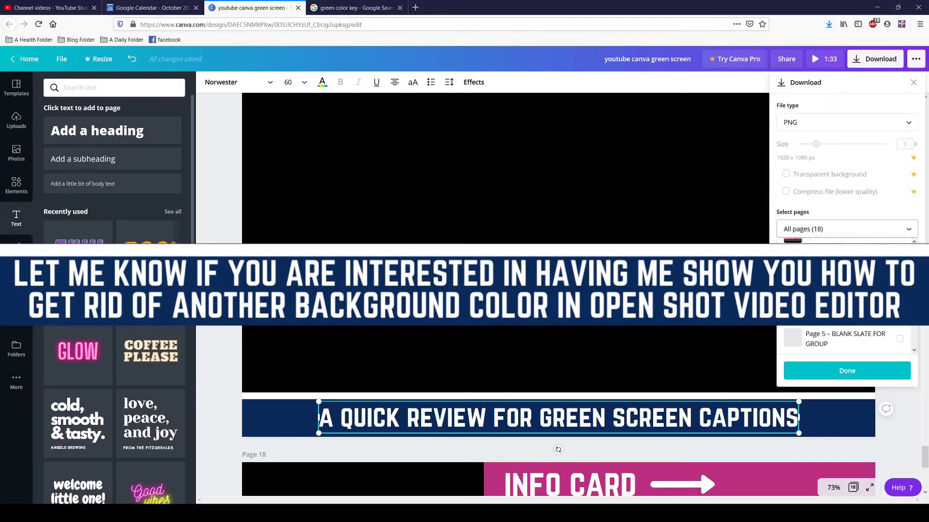
scroll(826, 327, "down", 5)
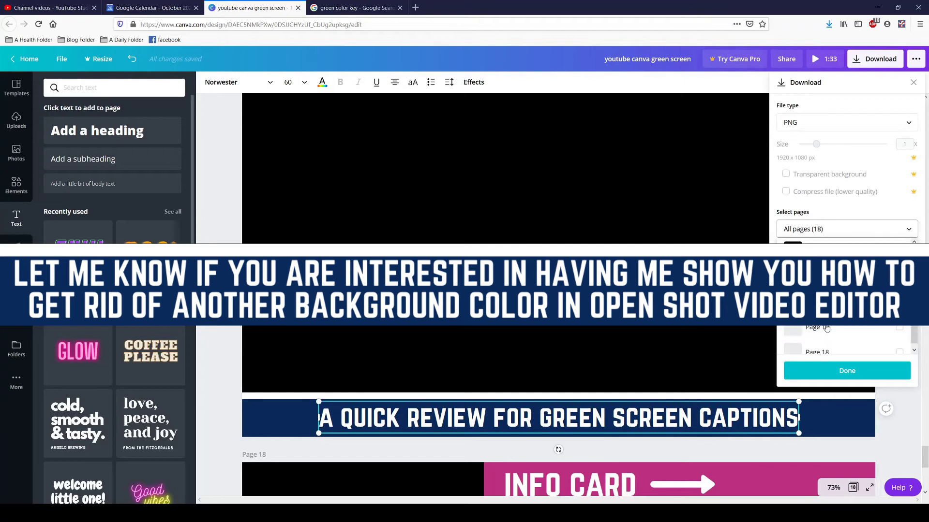
left_click(899, 312)
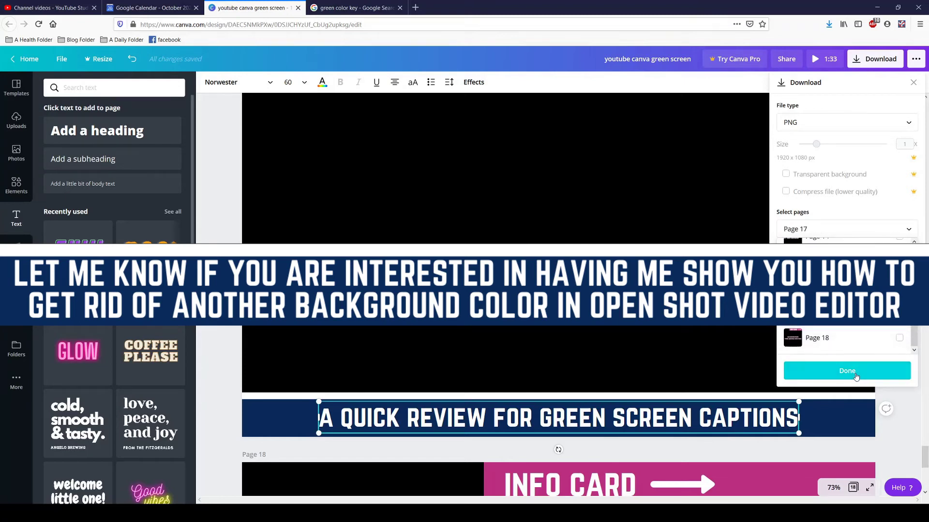
left_click(854, 372)
left_click(823, 247)
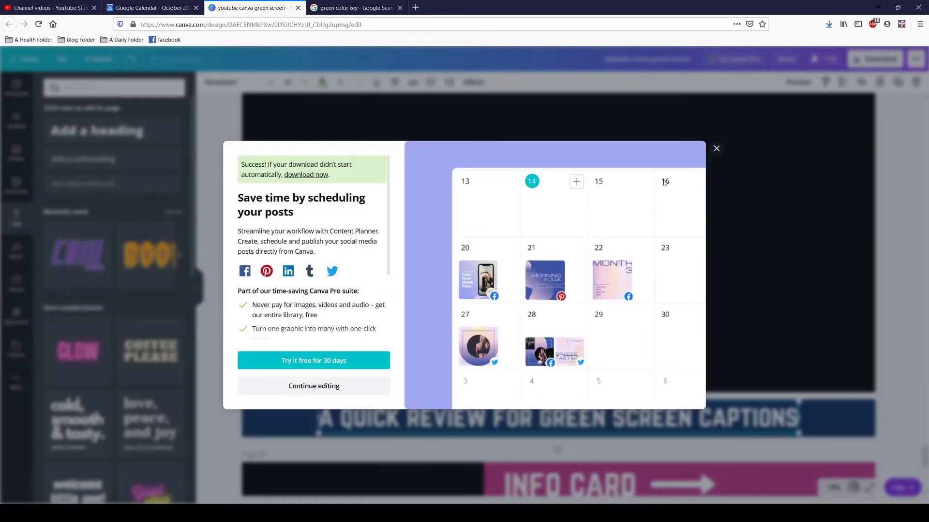
left_click(717, 147)
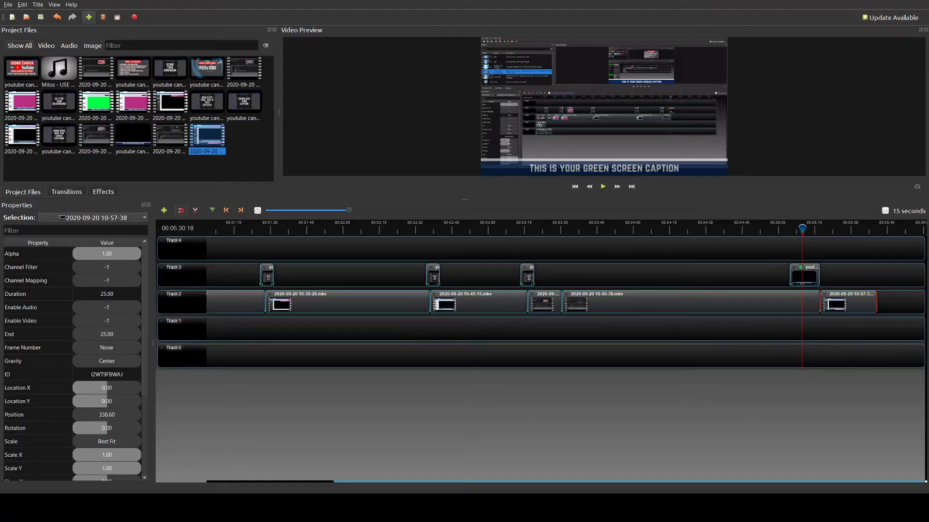
Import 'youtube canva green screen(36)' from Downloads and place it on Track 3
left_click(89, 17)
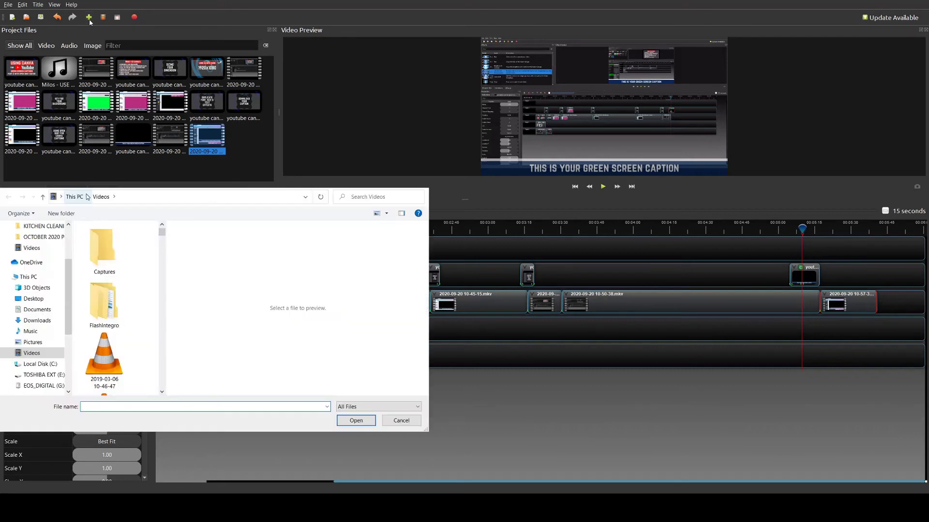
left_click(50, 322)
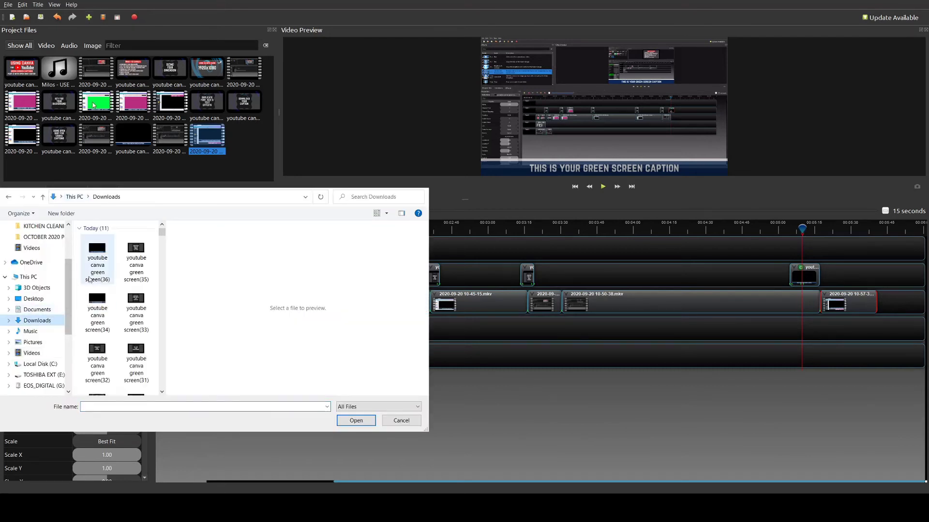
left_click(93, 250)
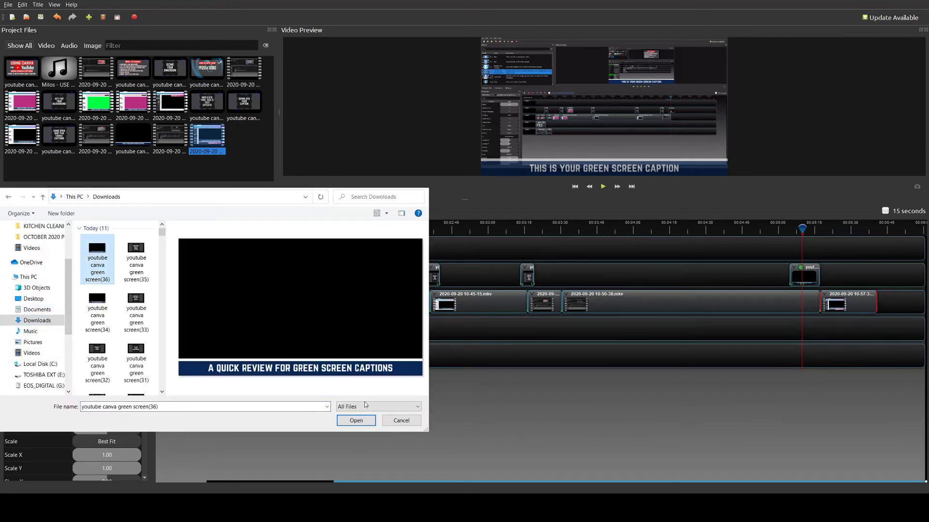
left_click(355, 423)
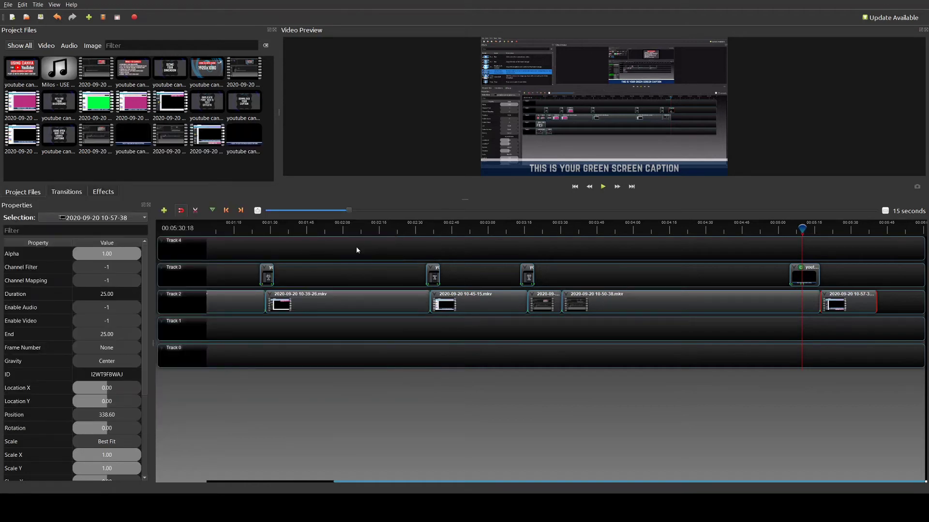
left_click_drag(245, 138, 830, 266)
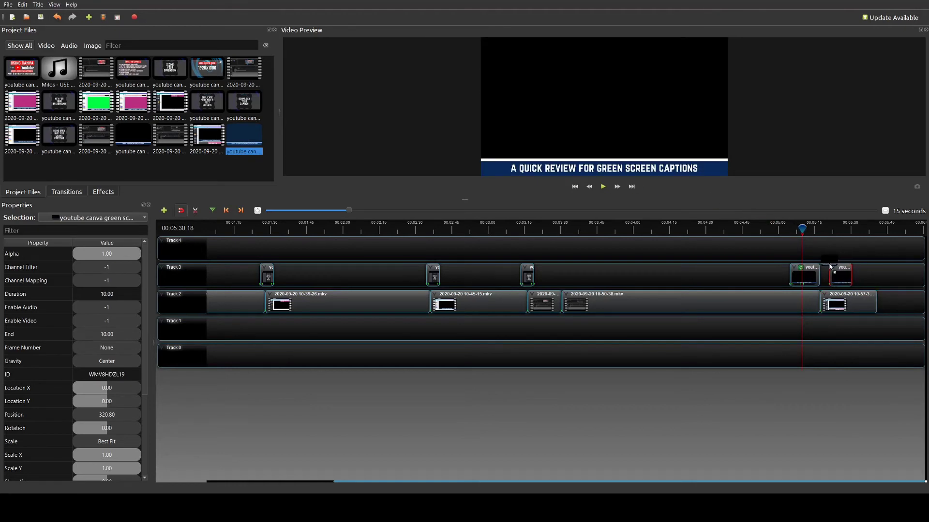
Apply the Chroma Key effect to the new caption clip and preview it
left_click(100, 193)
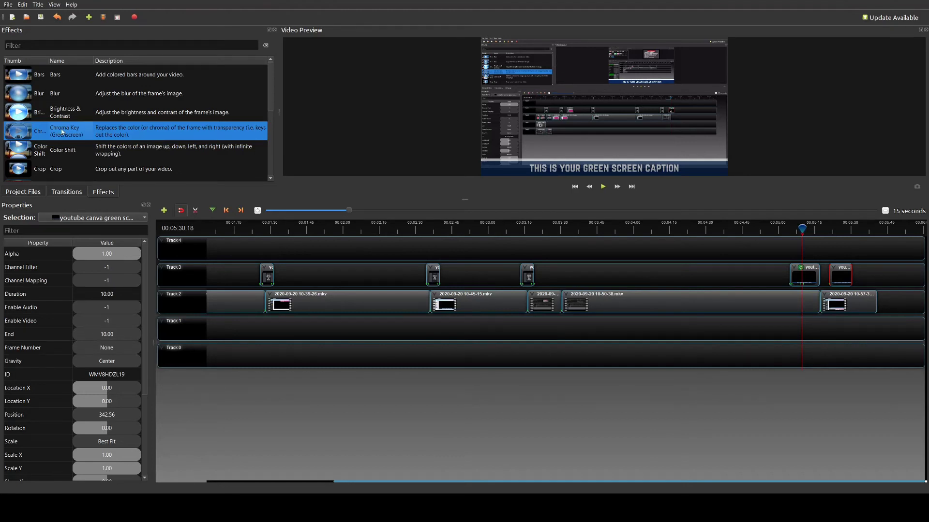
left_click_drag(61, 134, 838, 278)
left_click(603, 186)
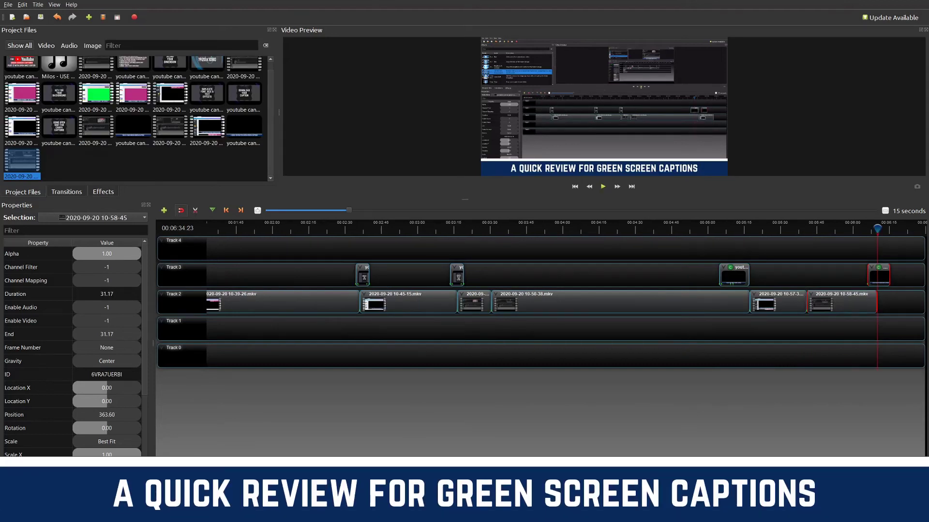
Slide the Track 3 caption clip so it lines up with the last video clip's end
left_click(874, 279)
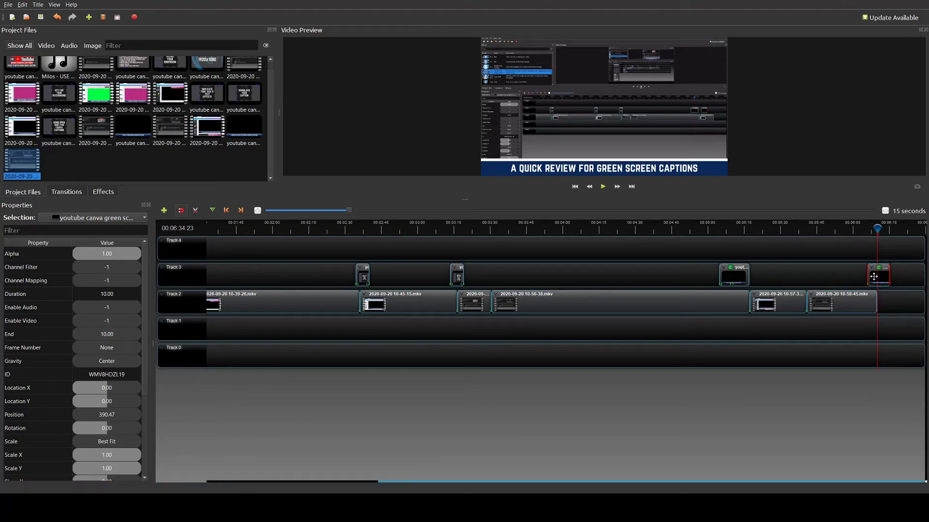
left_click_drag(874, 277, 778, 277)
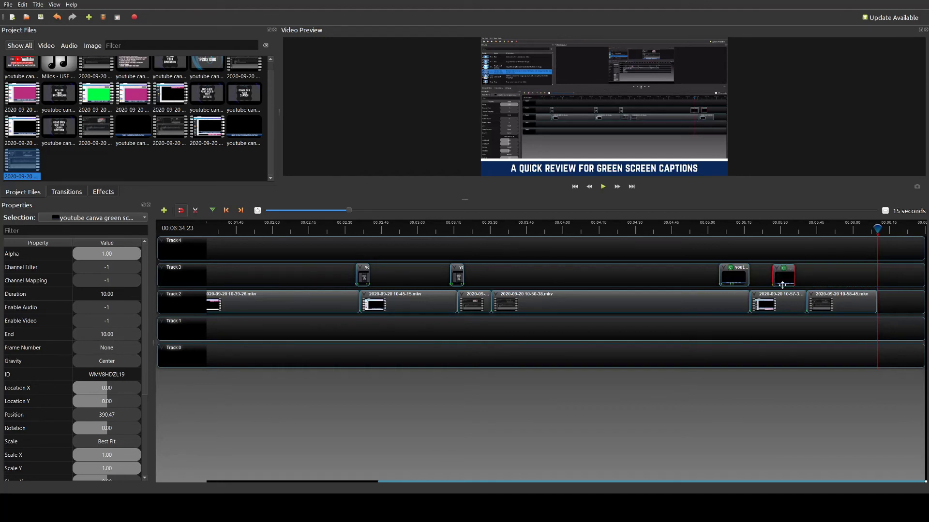
left_click(774, 230)
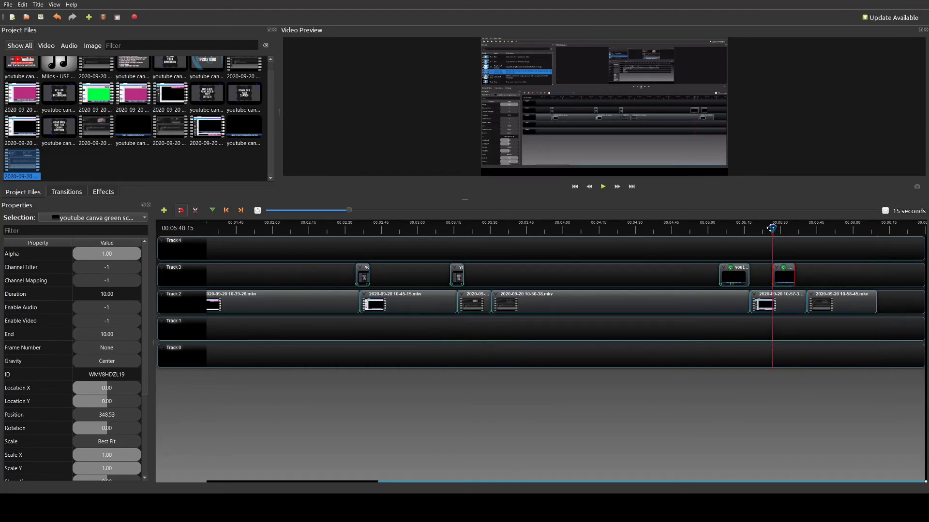
left_click(770, 229)
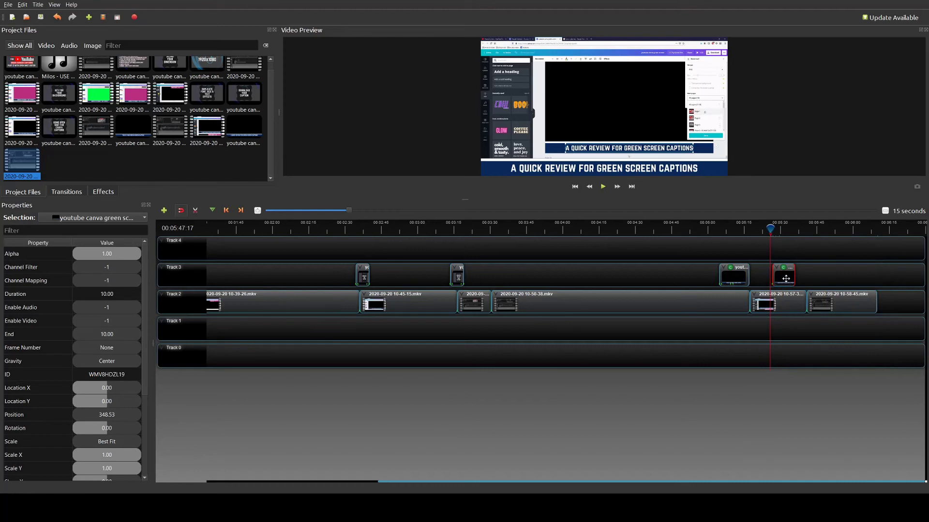
left_click_drag(784, 278, 865, 279)
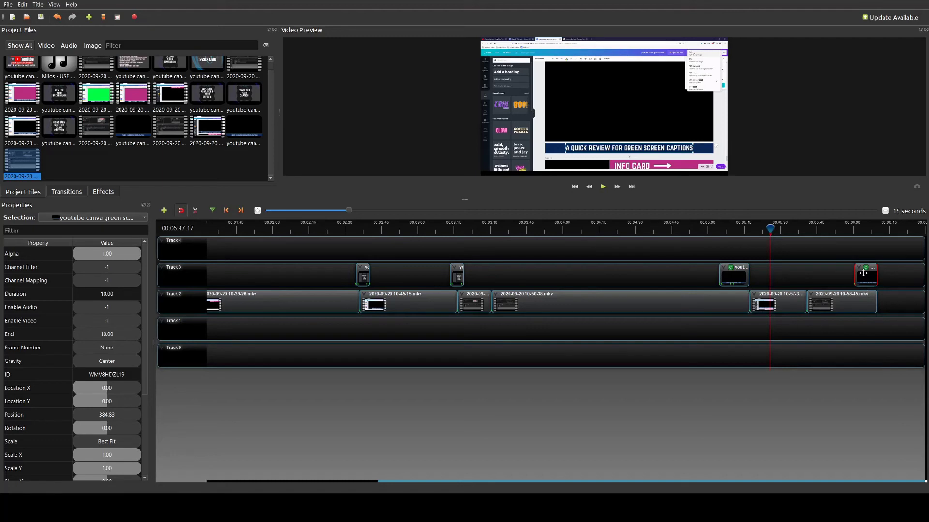
Preview the caption on Track 1, then return it to Track 3 and pause playback
left_click_drag(863, 274, 864, 328)
left_click(854, 226)
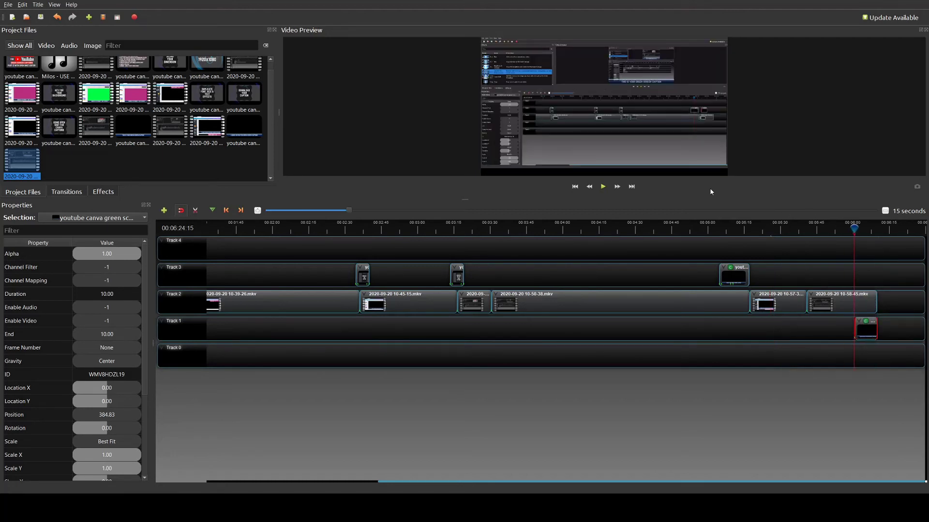
left_click(604, 188)
left_click_drag(867, 323, 855, 286)
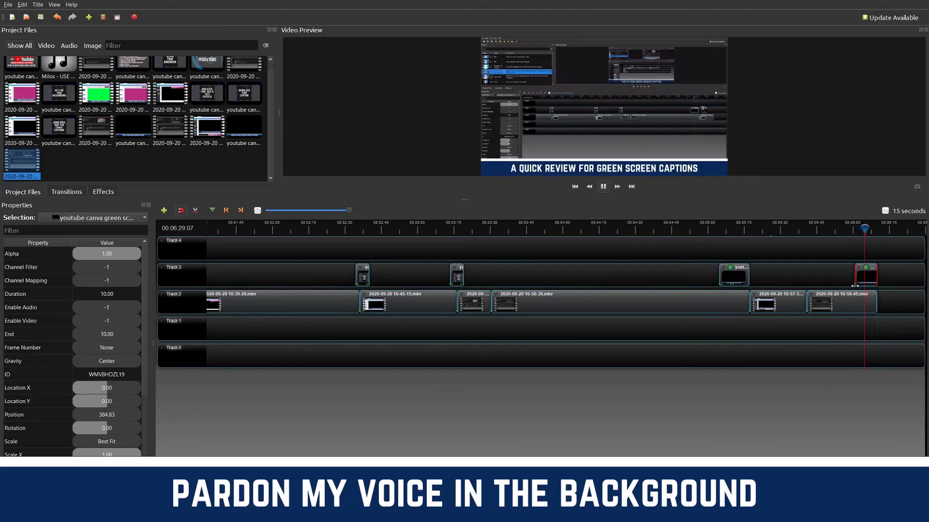
left_click(603, 187)
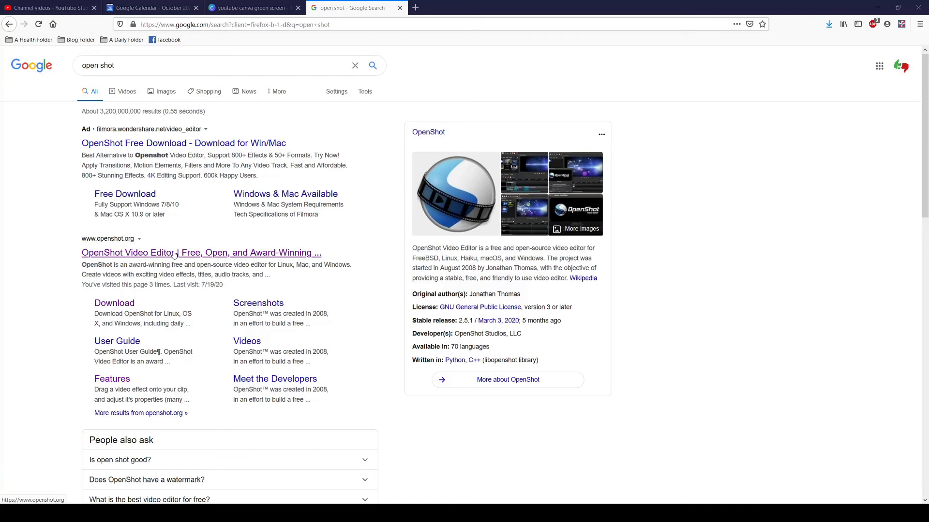
Open the 'OpenShot Video Editor | Free, Open, and Award-Winning' openshot.org result
left_click(174, 254)
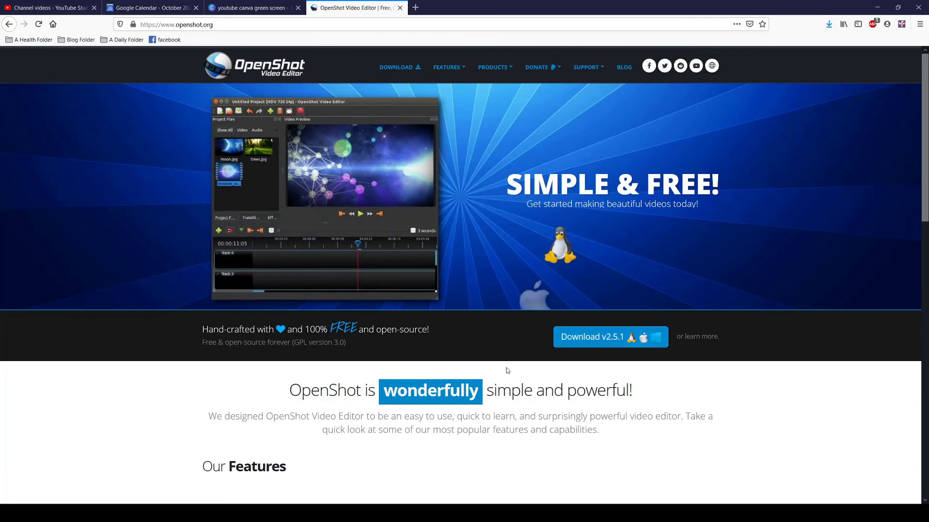
scroll(505, 373, "down", 5)
scroll(503, 372, "up", 5)
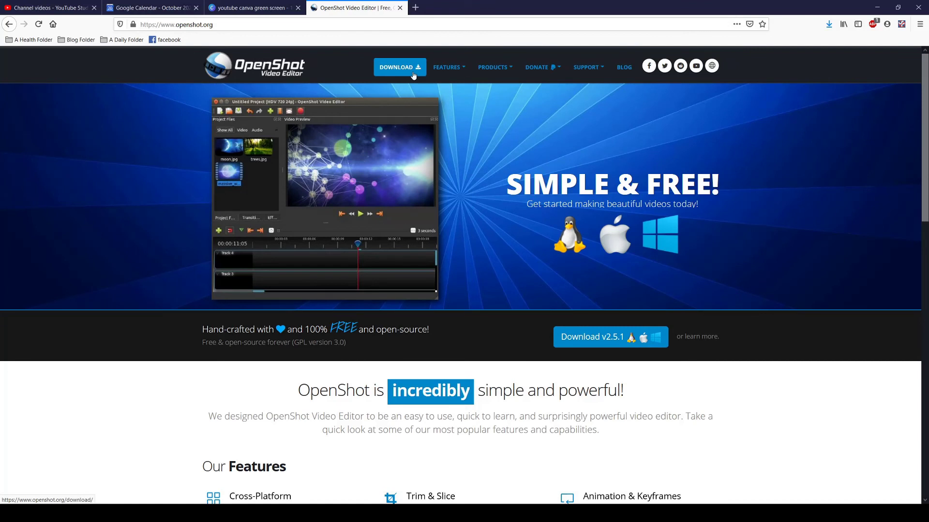
mouse_move(437, 73)
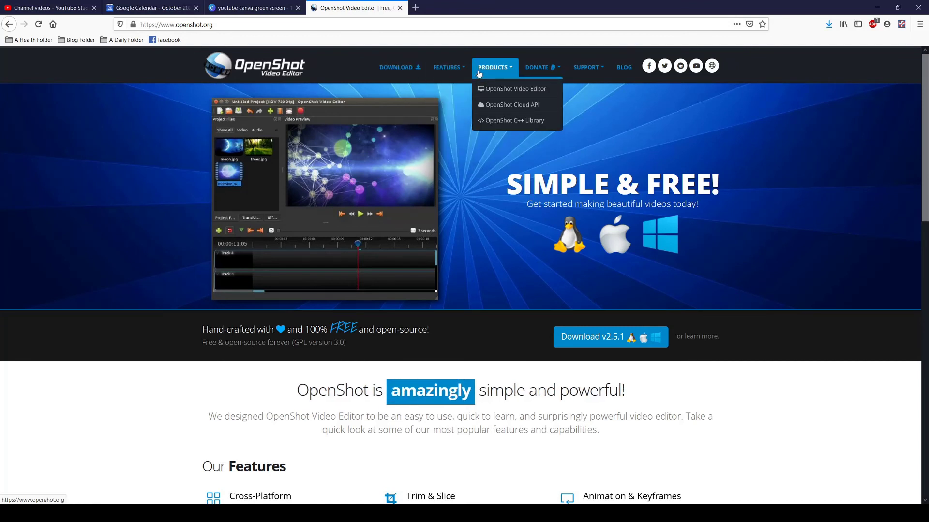